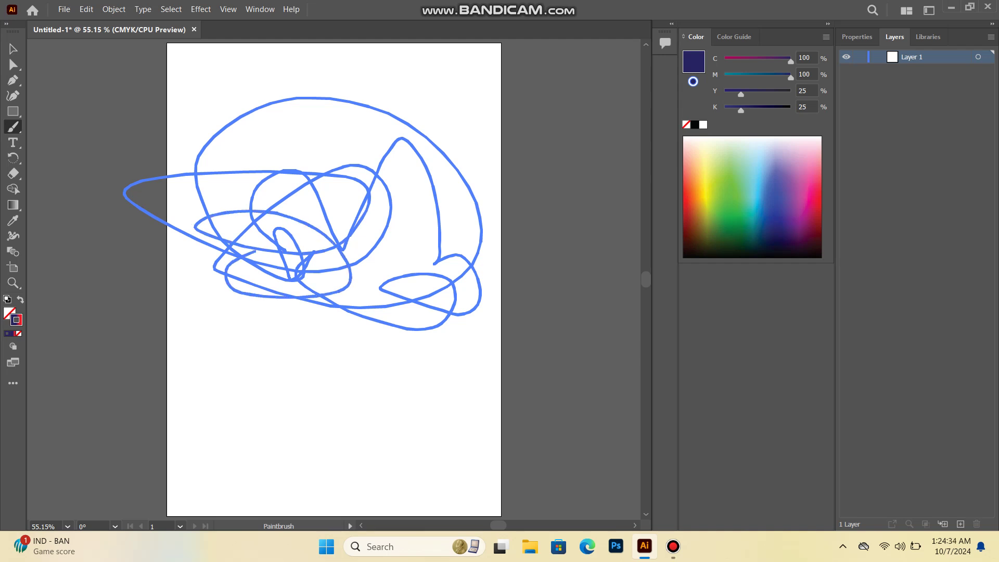
Paint a large looping freehand scribble across the upper artboard with the Paintbrush, undoing the stray extra stroke
mouse_move(326, 96)
mouse_down()
mouse_move(281, 128)
mouse_move(268, 237)
mouse_move(281, 306)
mouse_move(456, 329)
mouse_move(460, 303)
mouse_up()
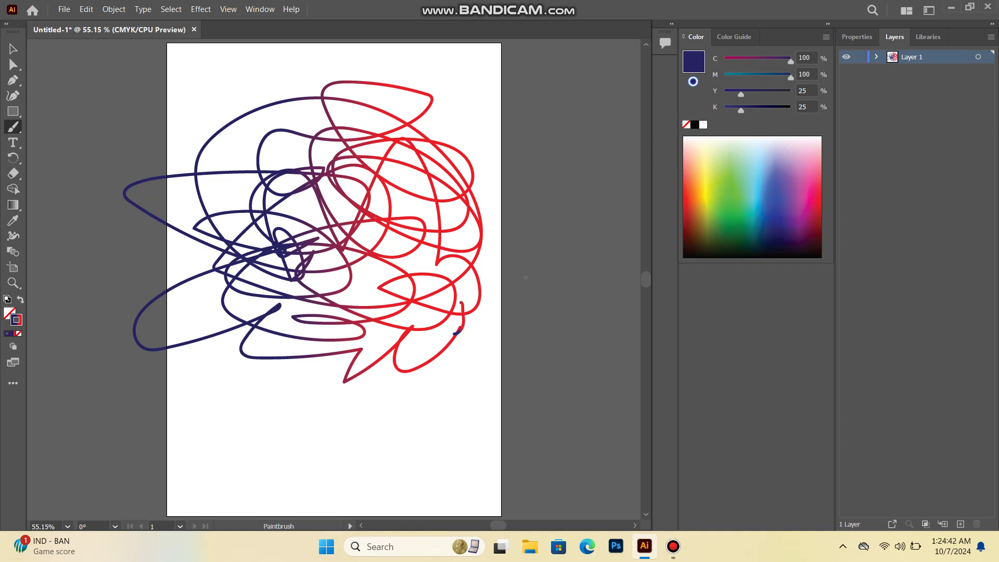
key(ctrl+z)
Select the whole scribble, scale it down to roughly half its width and place it within the upper half of the artboard
click(13, 48)
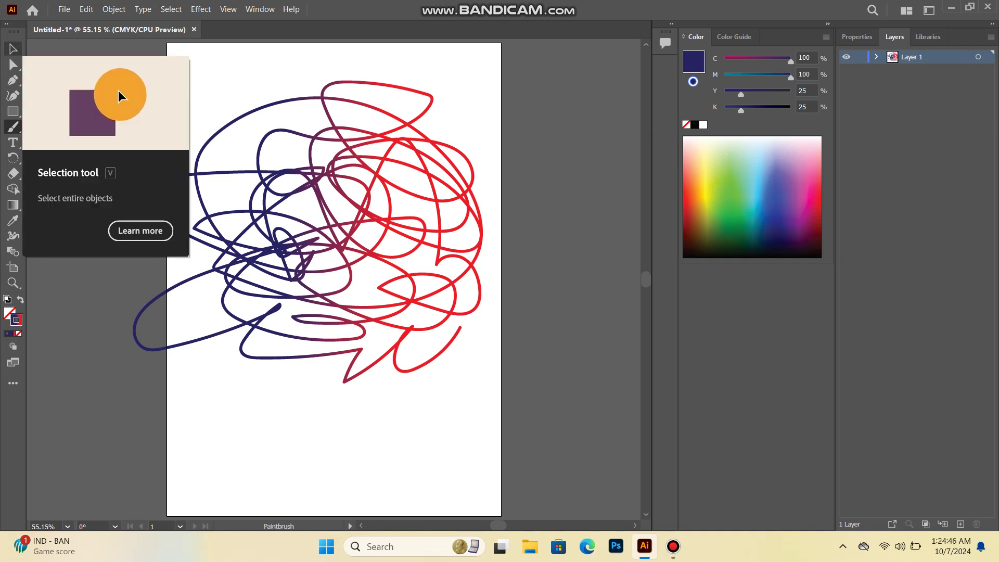
mouse_move(106, 80)
mouse_down()
mouse_move(467, 313)
mouse_move(530, 391)
mouse_up()
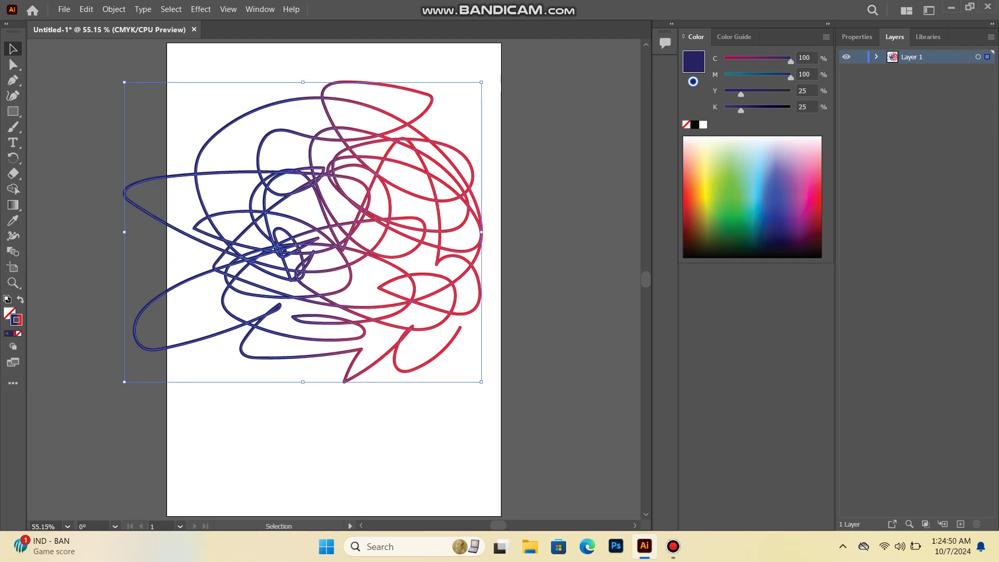
mouse_move(482, 82)
mouse_down()
mouse_move(416, 156)
mouse_move(324, 187)
mouse_up()
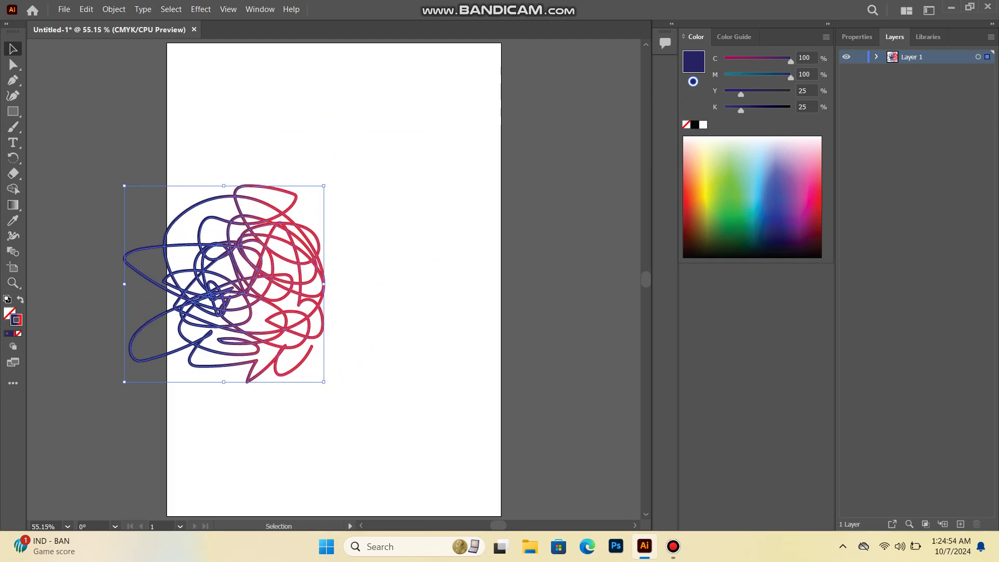
drag(222, 266, 338, 167)
drag(337, 265, 337, 266)
mouse_move(239, 208)
mouse_down()
mouse_move(363, 148)
mouse_move(367, 114)
mouse_up()
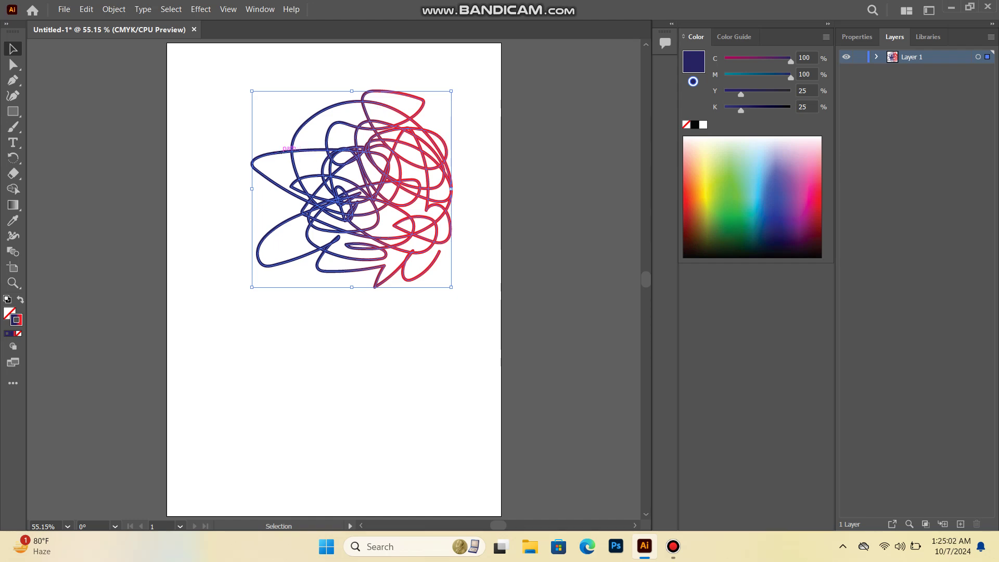
drag(297, 150, 256, 154)
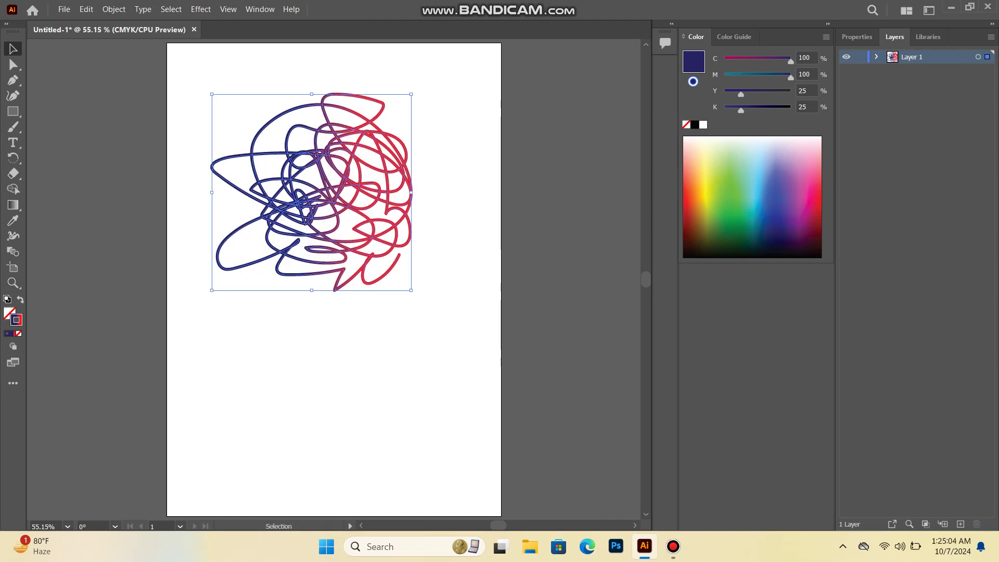
click(456, 298)
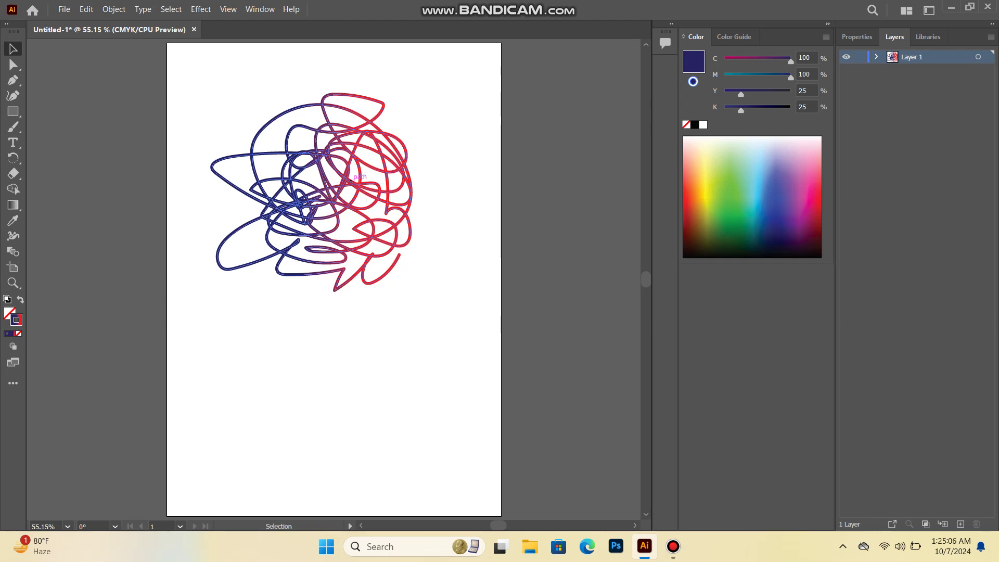
Duplicate the scribble, placing the copy directly below the original
drag(358, 181, 370, 338)
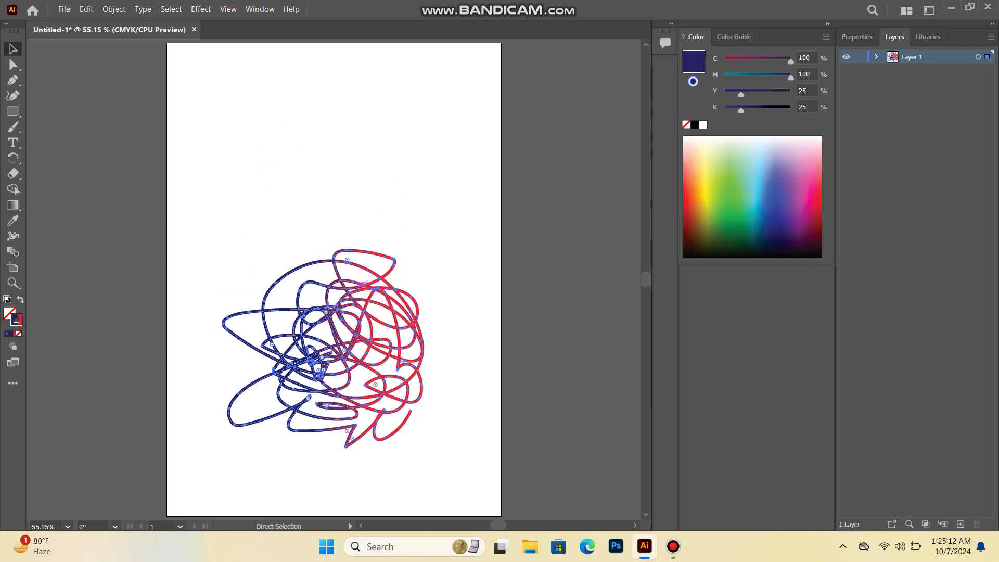
key(ctrl+z)
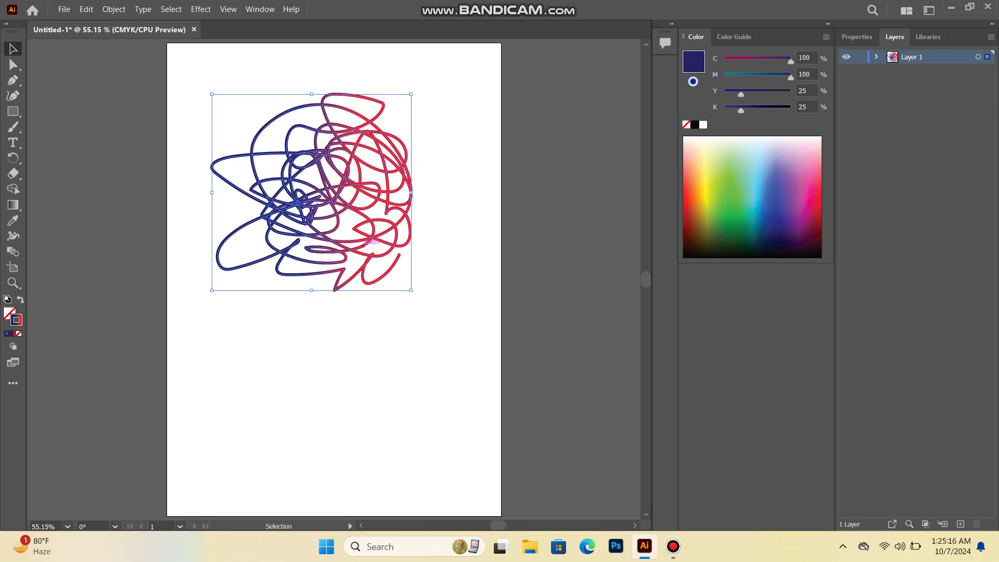
mouse_move(363, 245)
mouse_down()
mouse_move(388, 289)
mouse_move(398, 390)
mouse_move(387, 415)
mouse_up()
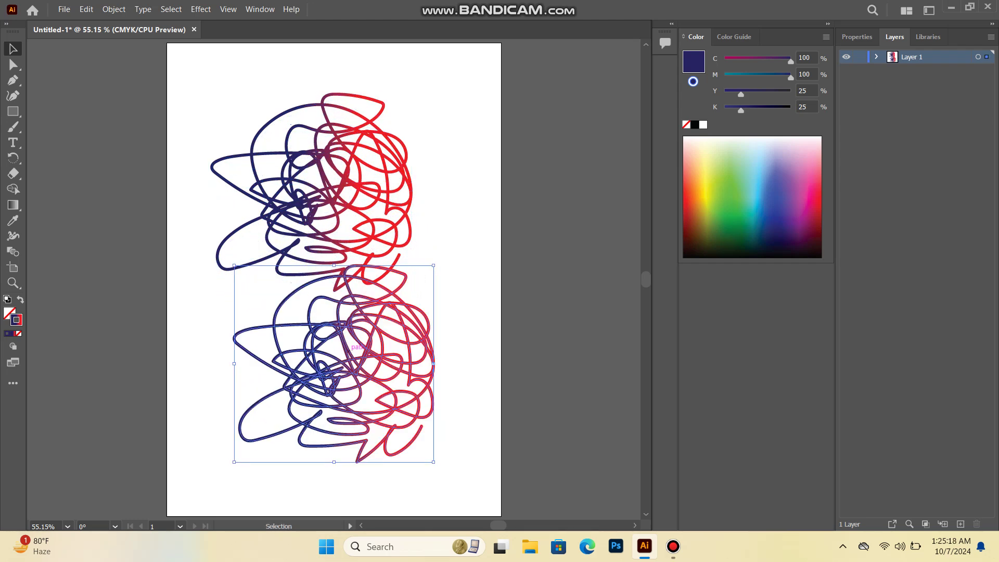
Set the lower scribble's stroke to solid blue 2C5277 in the Color Picker, with Only Web Colors turned off
double_click(16, 319)
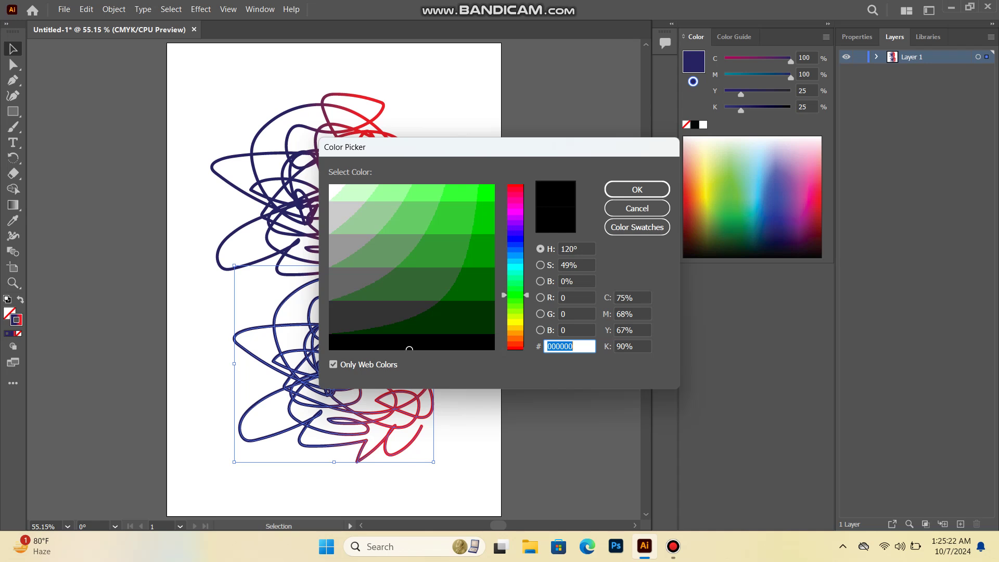
click(486, 306)
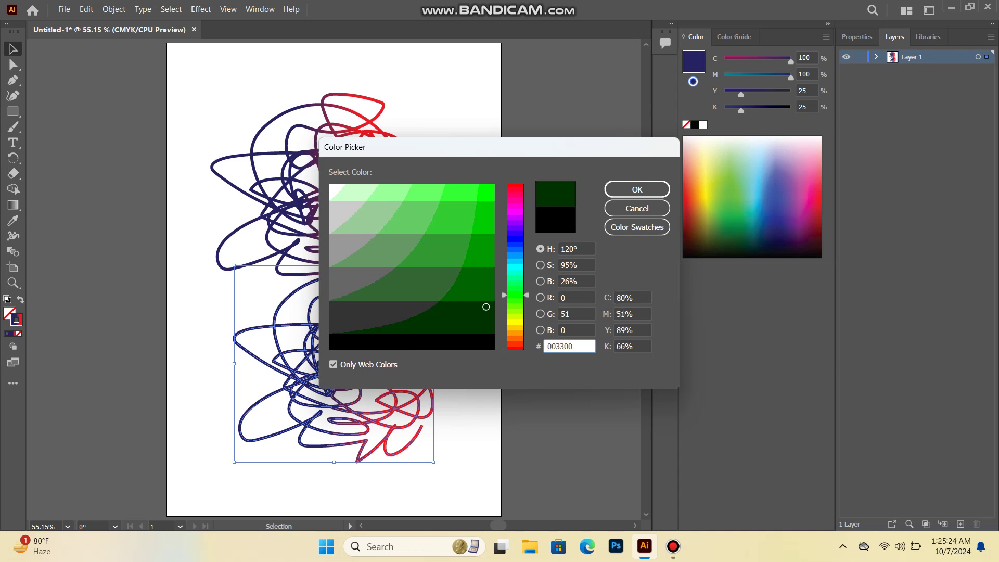
drag(526, 295, 526, 313)
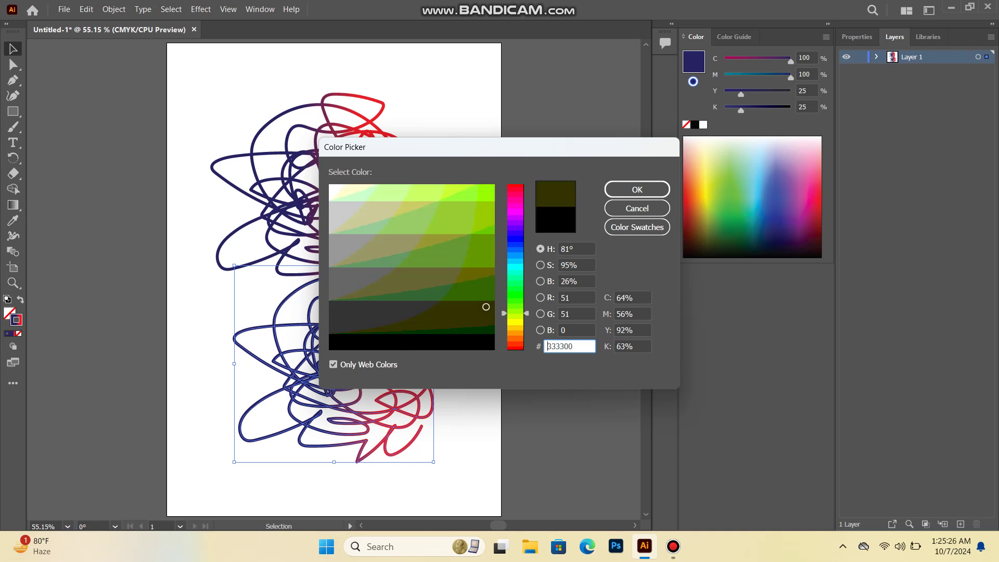
click(515, 327)
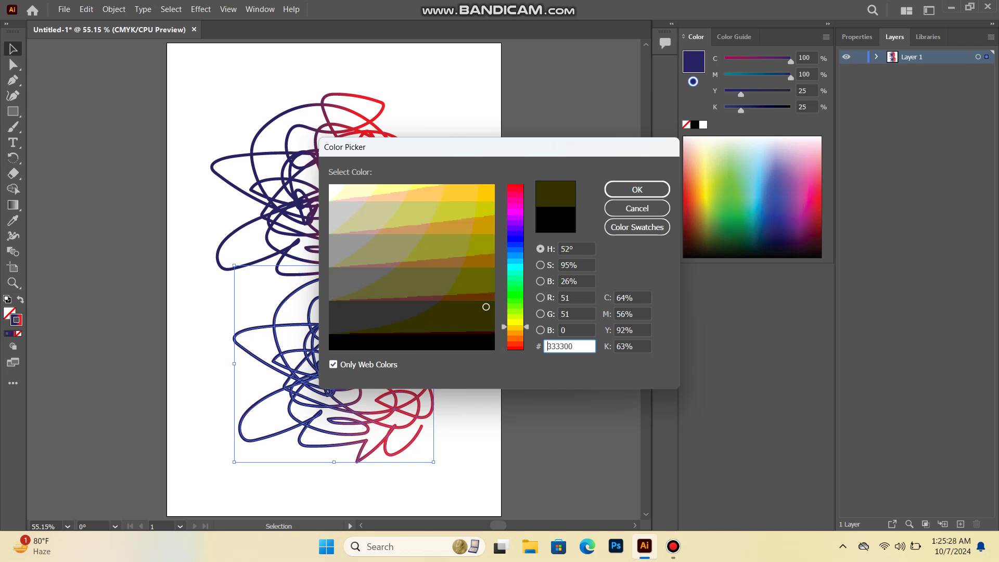
click(333, 364)
drag(526, 327, 515, 197)
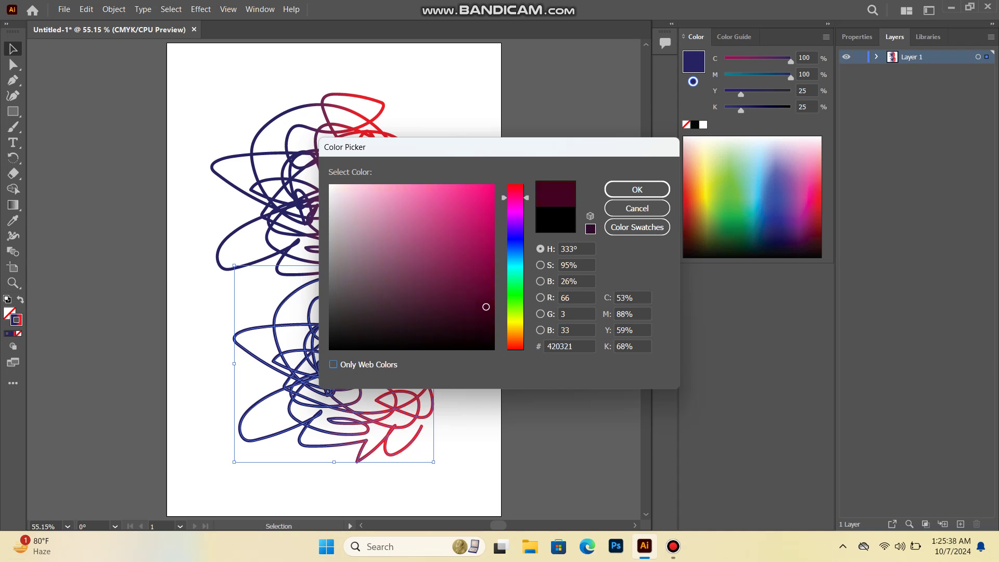
drag(486, 307, 490, 272)
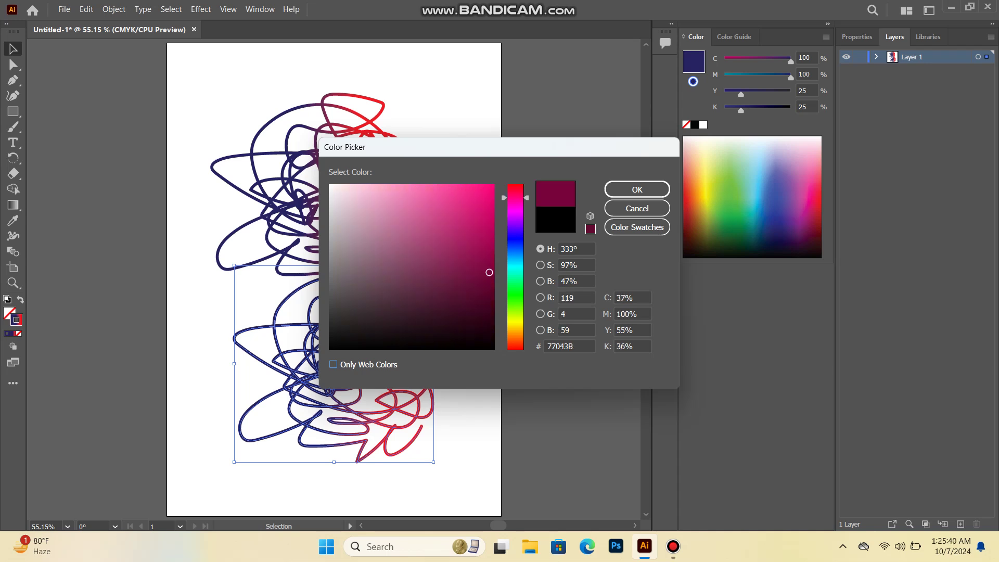
drag(515, 198, 515, 254)
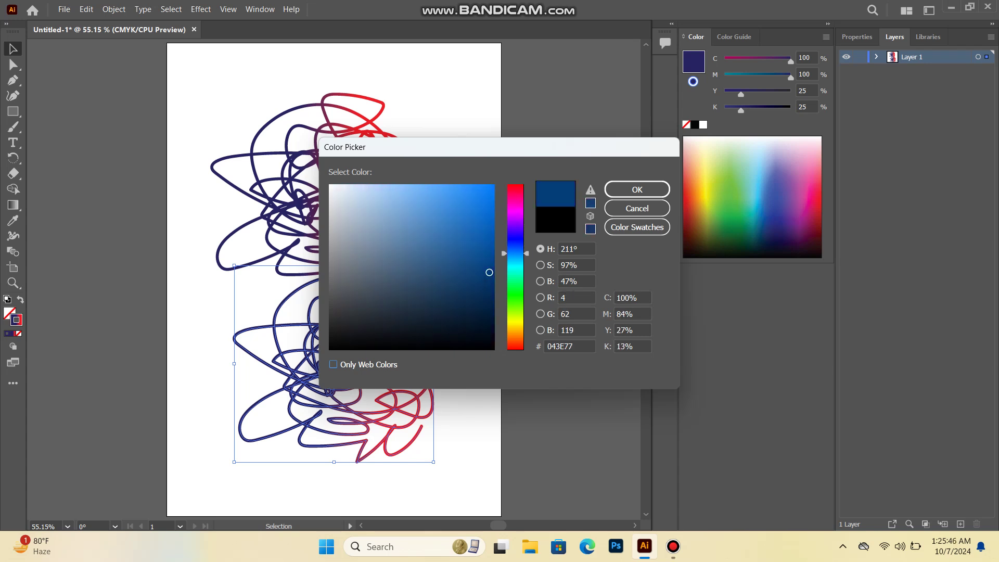
click(382, 276)
mouse_move(381, 276)
mouse_down()
mouse_move(353, 262)
mouse_move(433, 272)
mouse_up()
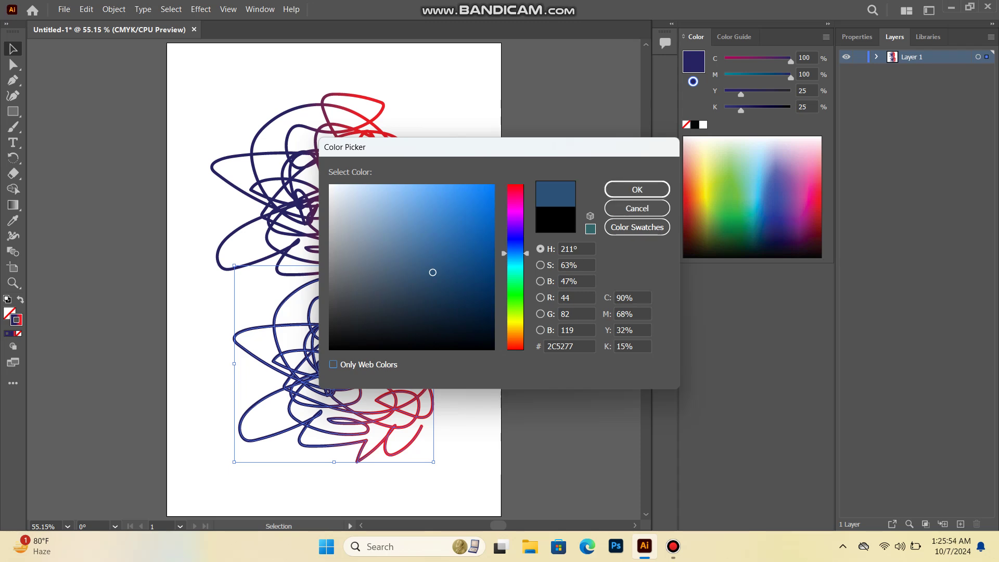
click(637, 189)
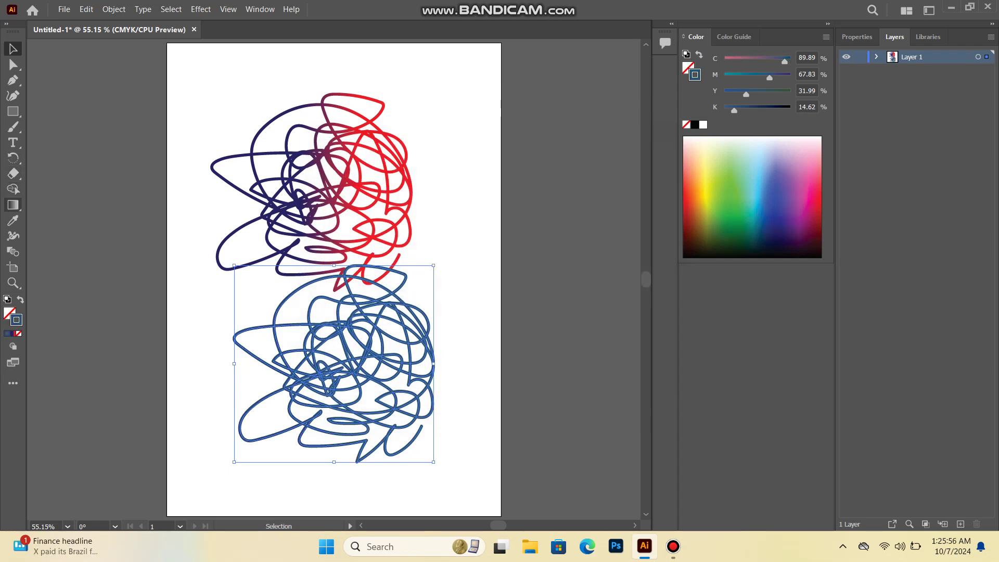
Apply the navy-to-red linear gradient to the lower scribble's stroke and move its navy stop to about 3% location
double_click(13, 205)
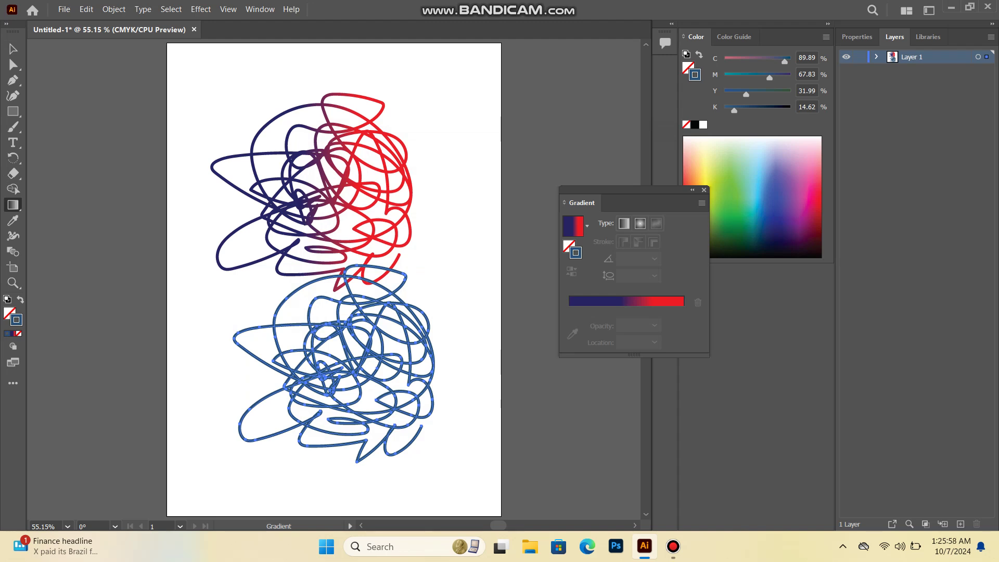
click(578, 302)
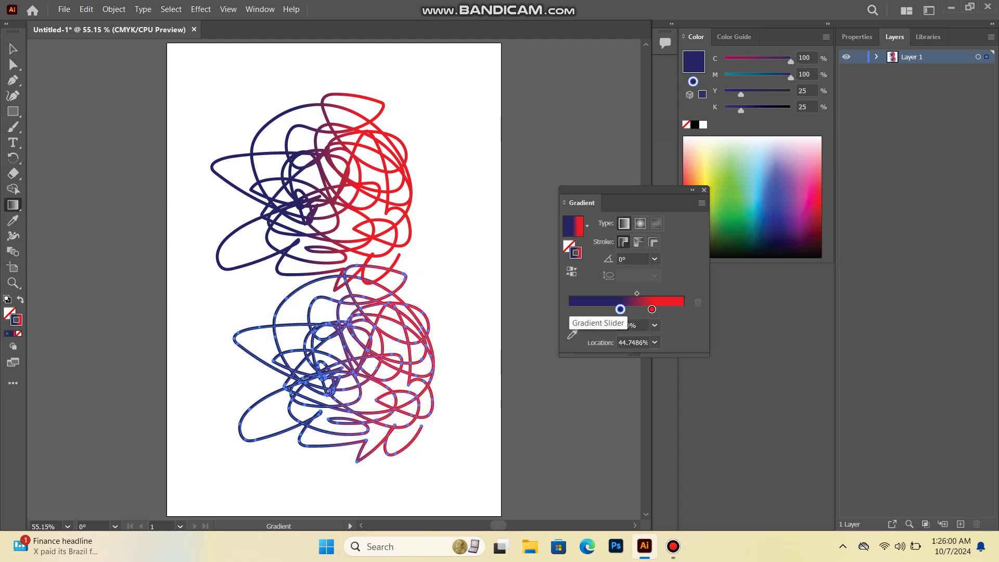
drag(620, 309, 573, 309)
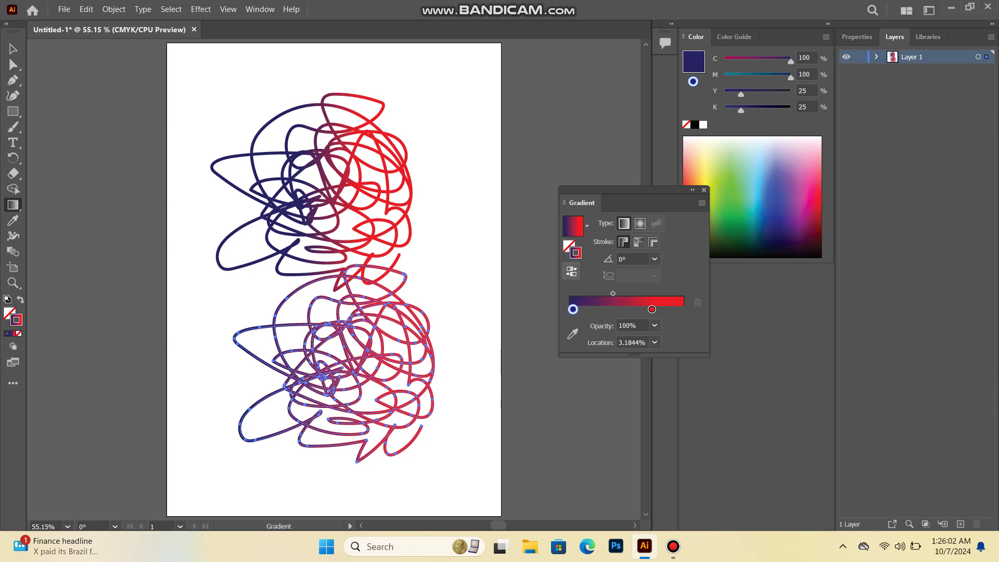
Try recolouring the lower scribble's stroke with solid muted greens such as 4B6B4B, restoring the gradient after each attempt
double_click(575, 253)
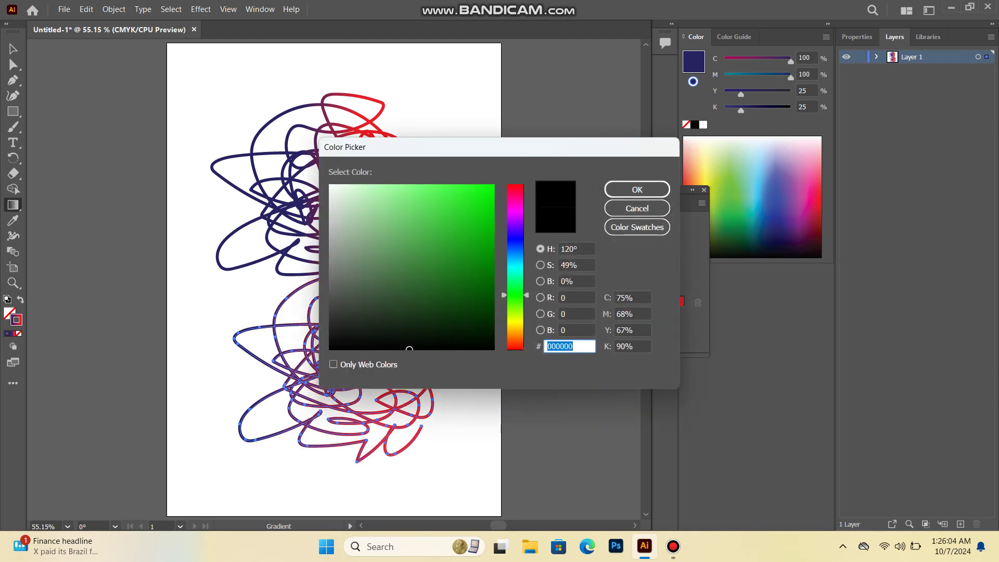
drag(409, 348, 377, 280)
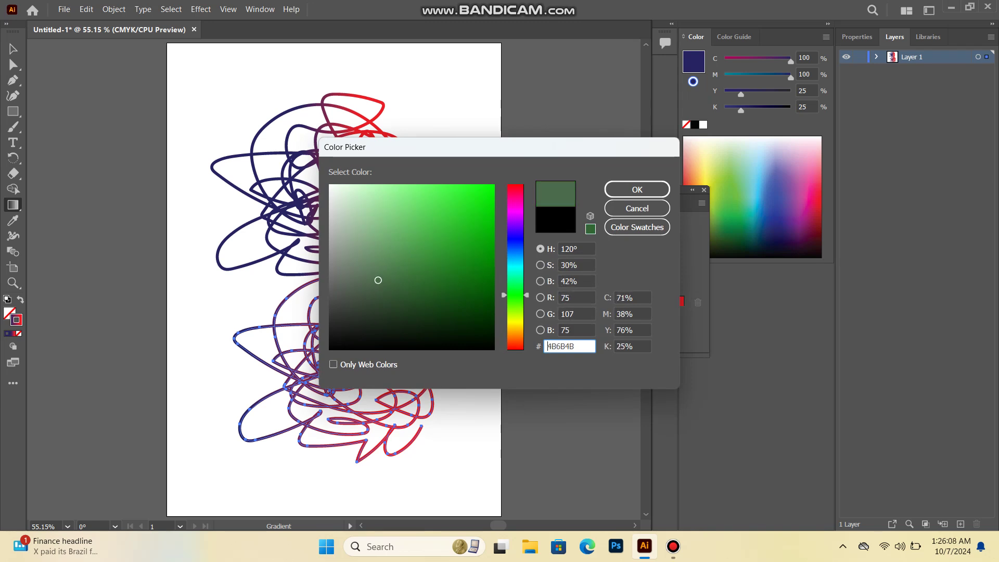
click(637, 190)
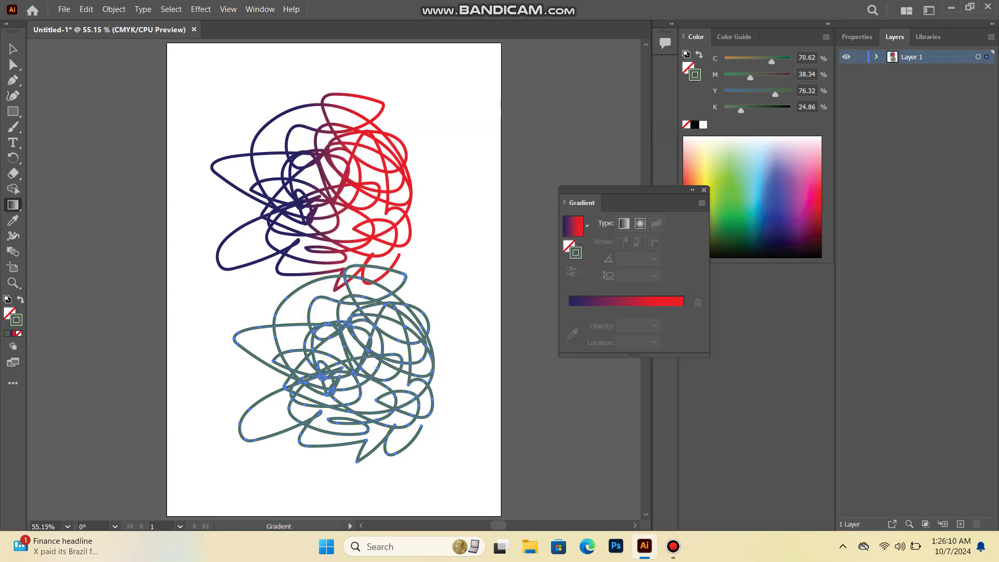
click(571, 303)
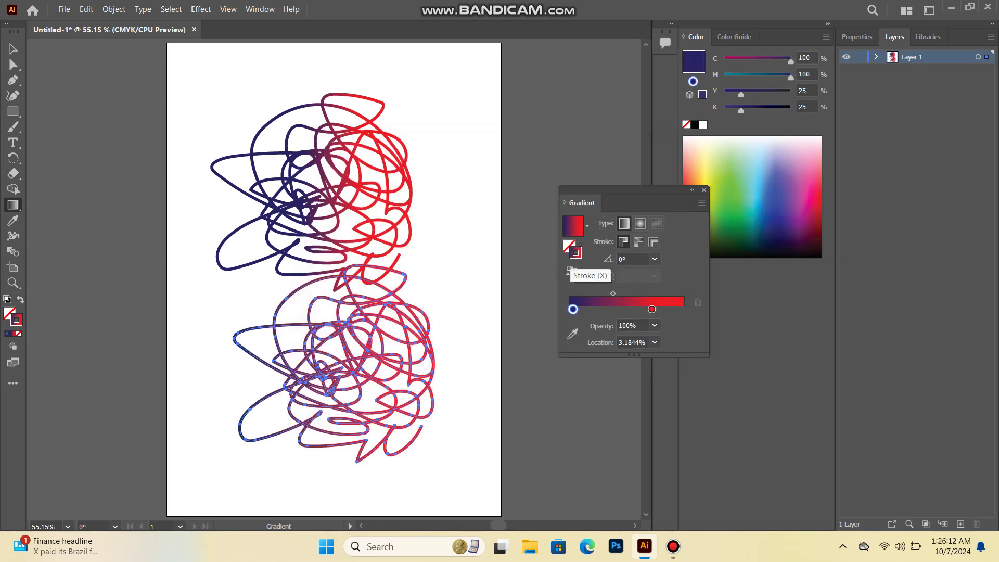
double_click(574, 254)
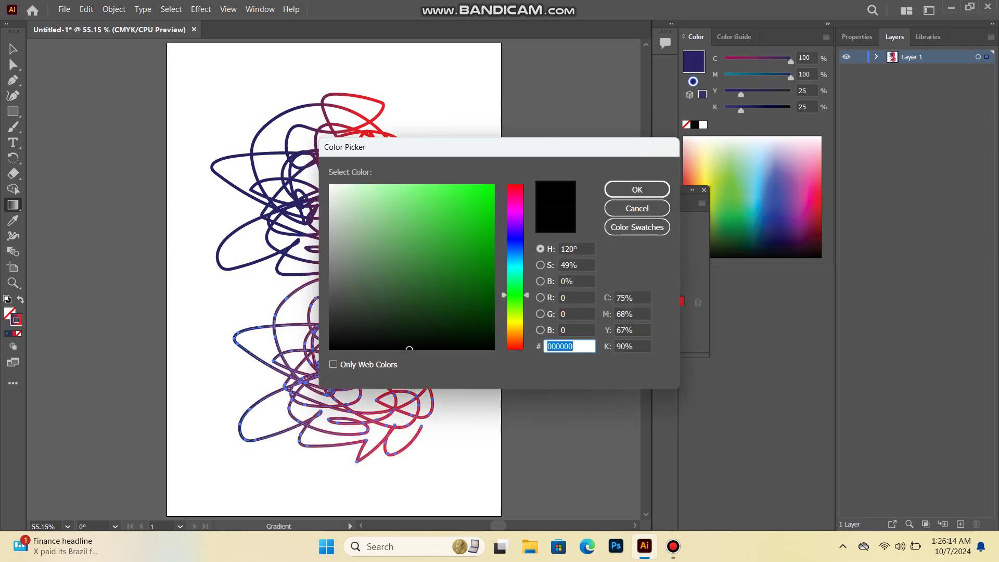
click(370, 291)
click(637, 190)
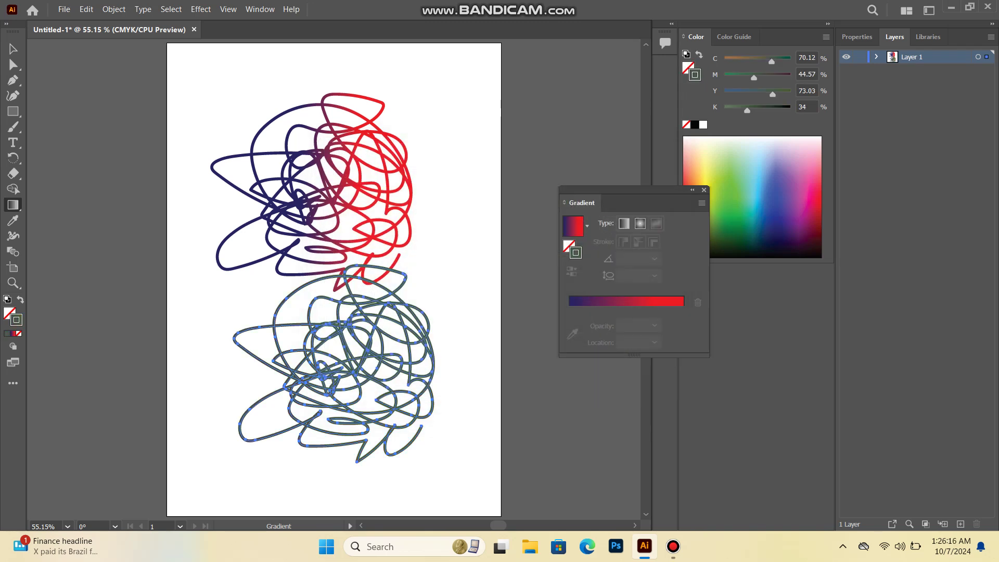
click(573, 303)
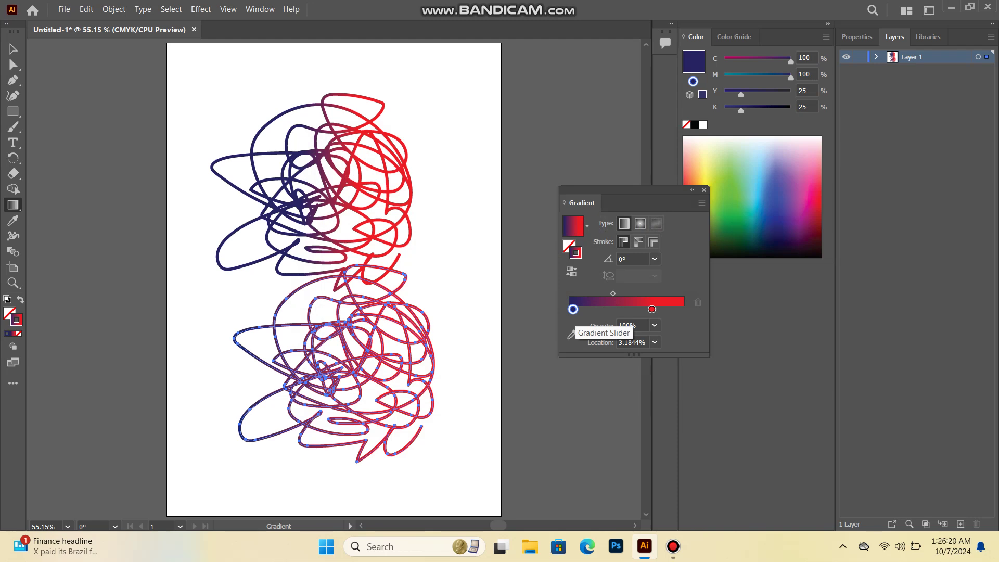
Change the navy gradient stop to yellow-green with C 16.08, M 0, Y 90.98 and K 0
double_click(573, 310)
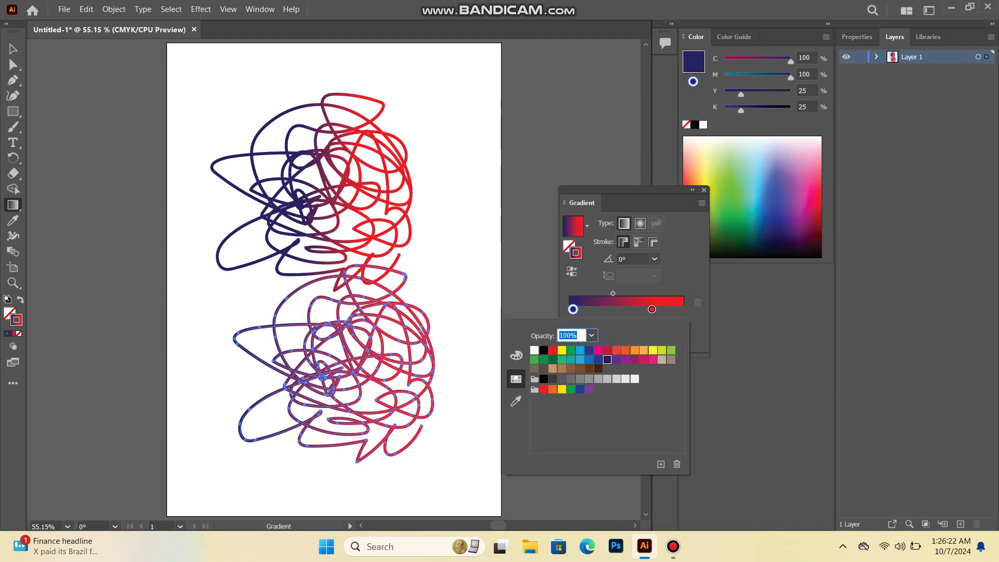
click(516, 356)
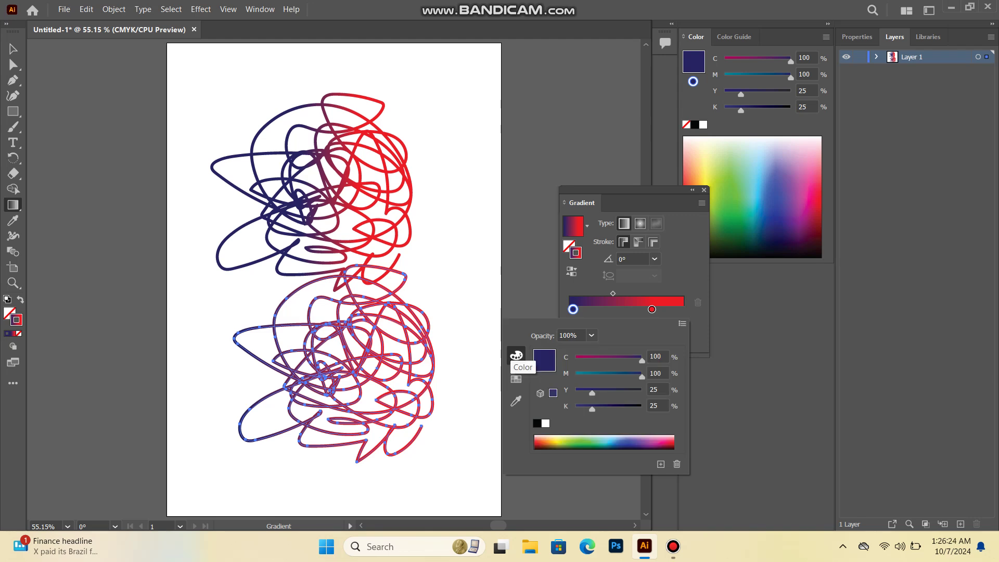
click(564, 442)
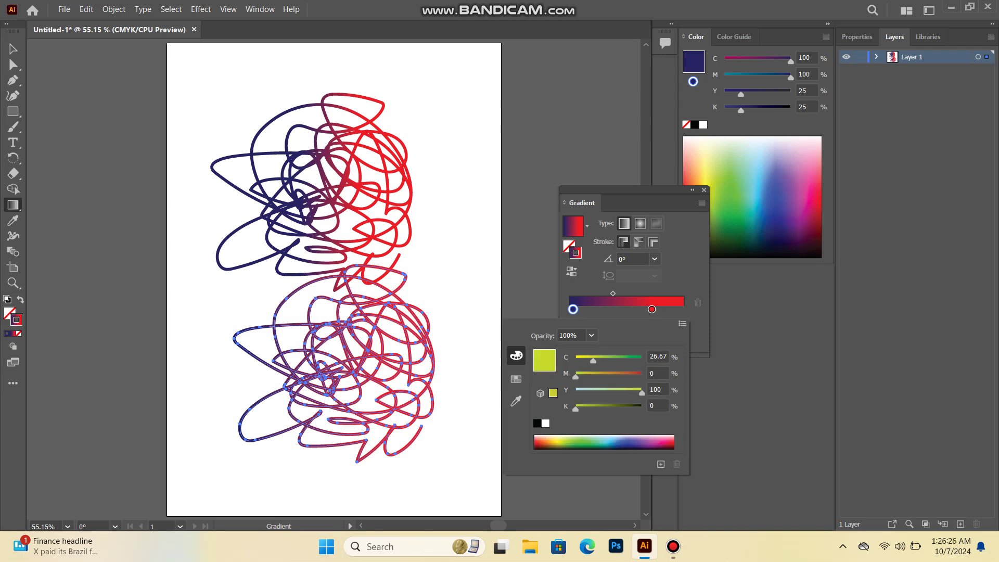
mouse_move(565, 442)
mouse_down()
mouse_move(672, 444)
mouse_move(628, 443)
mouse_move(652, 446)
mouse_up()
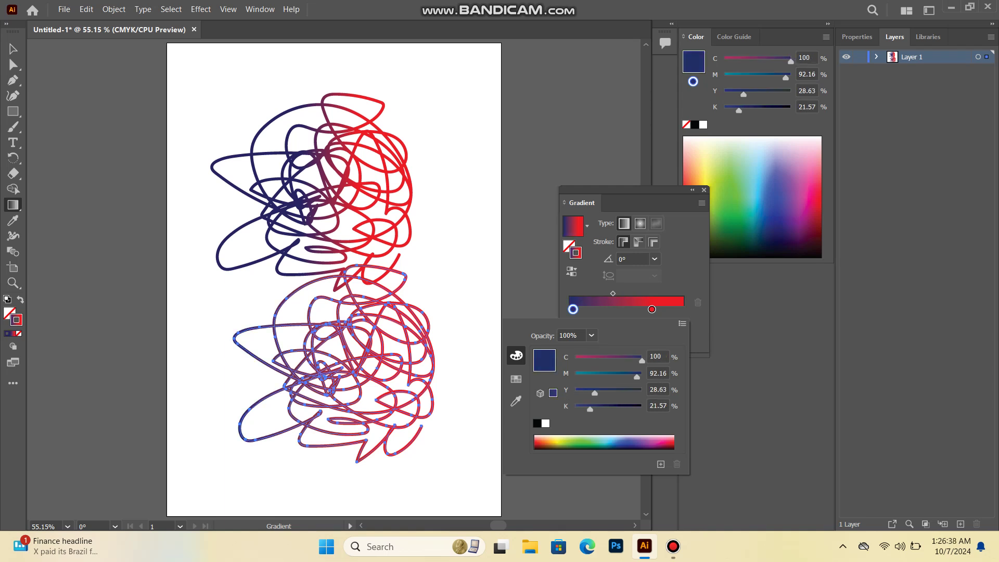
click(584, 442)
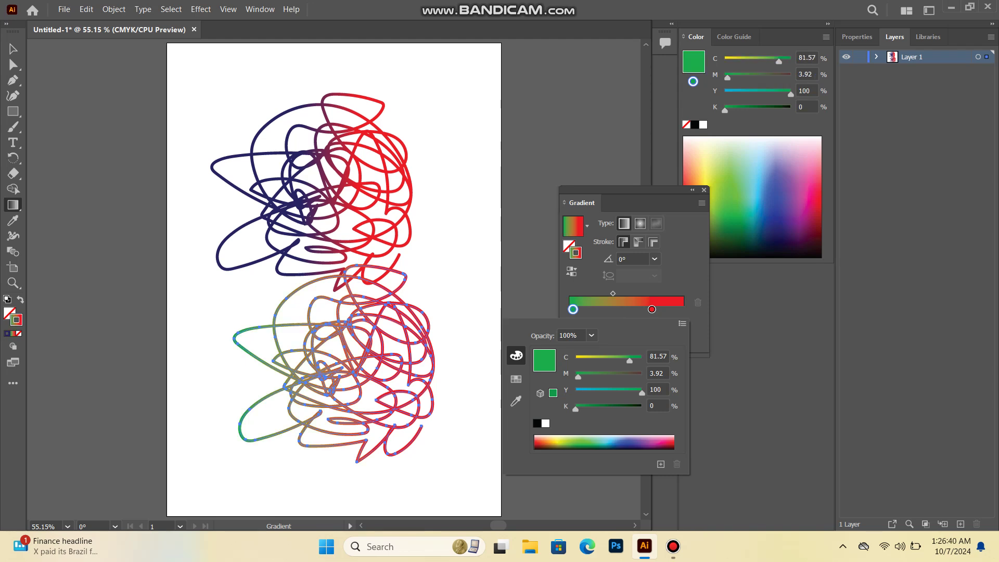
click(561, 442)
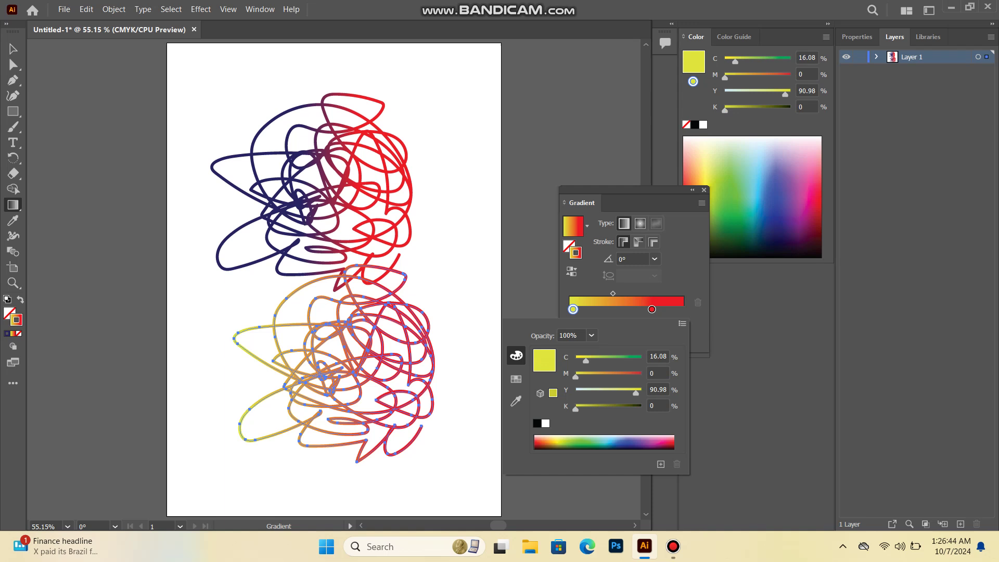
Change the red gradient stop on the lower scribble's stroke to the grey swatch with K 70
click(516, 379)
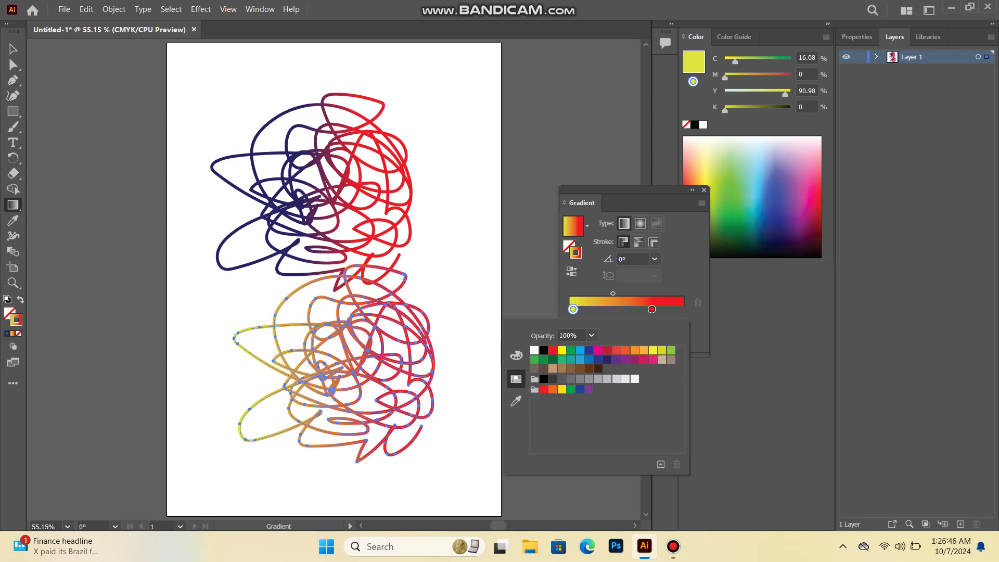
double_click(652, 310)
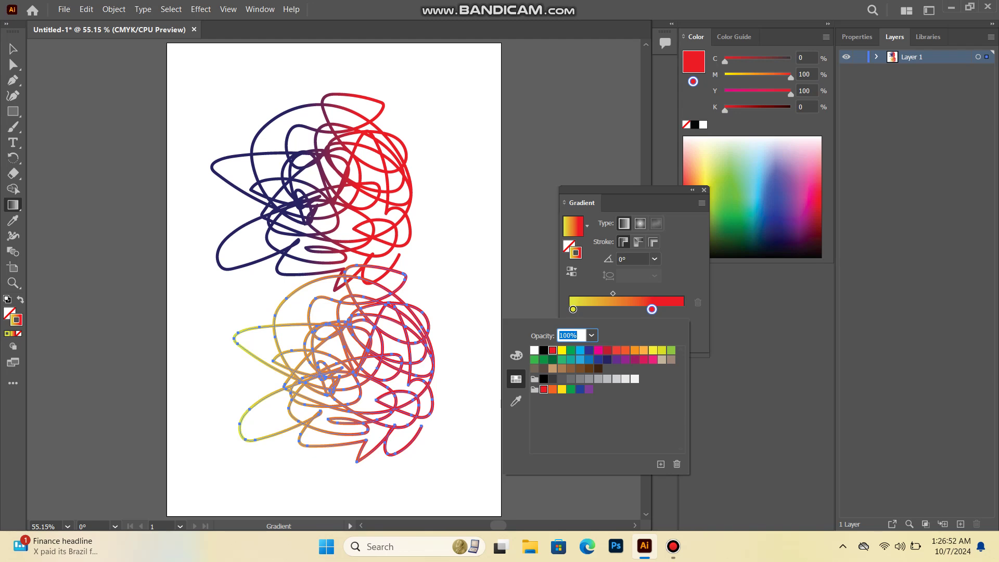
click(581, 378)
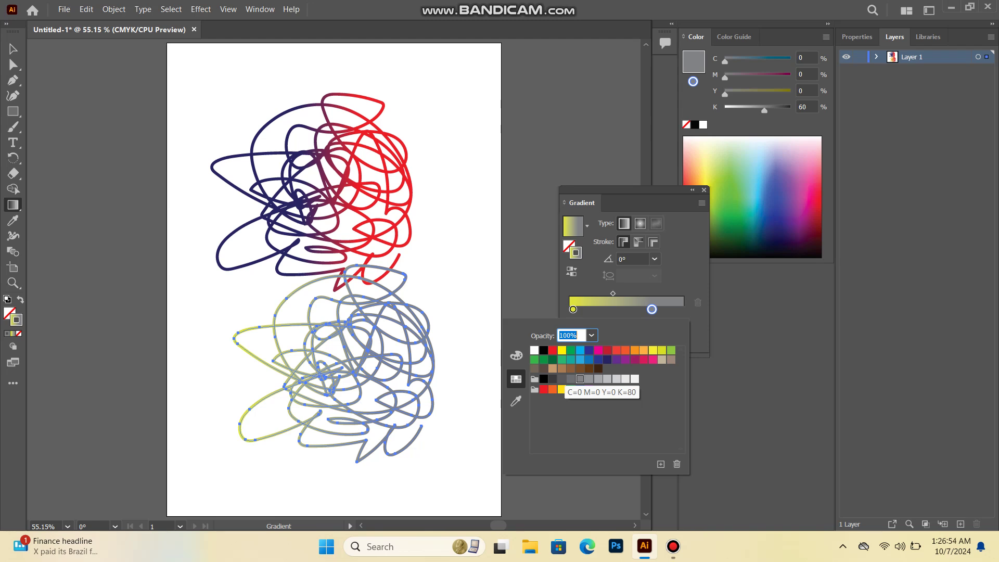
click(562, 379)
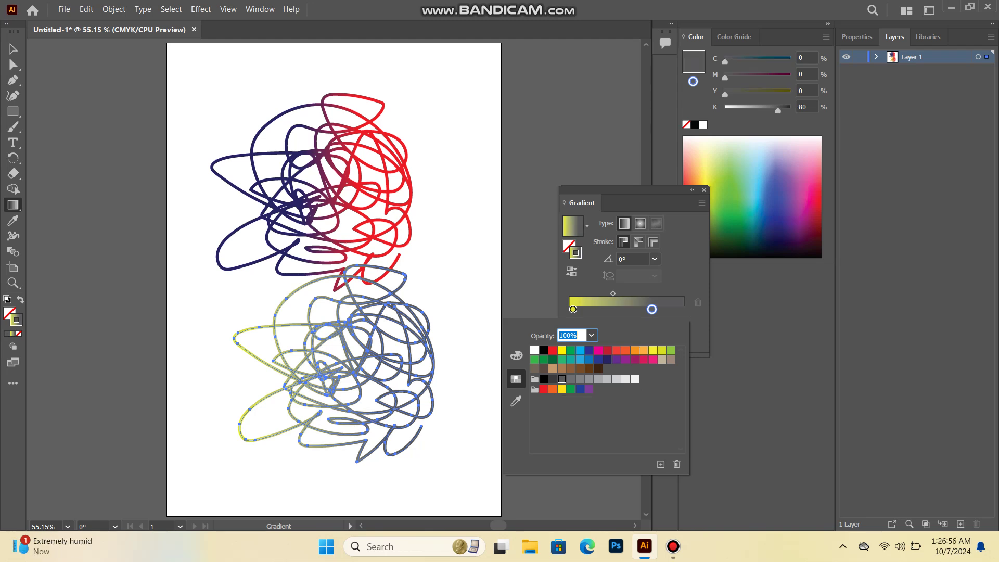
click(571, 379)
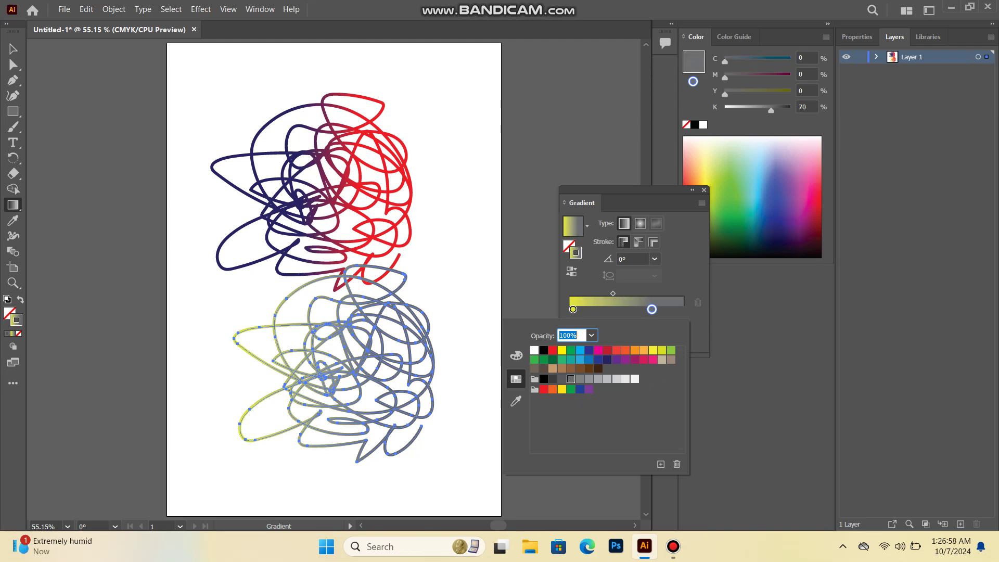
Add a third stop at about 43% location between the yellow-green and grey stops of the stroke gradient
click(619, 308)
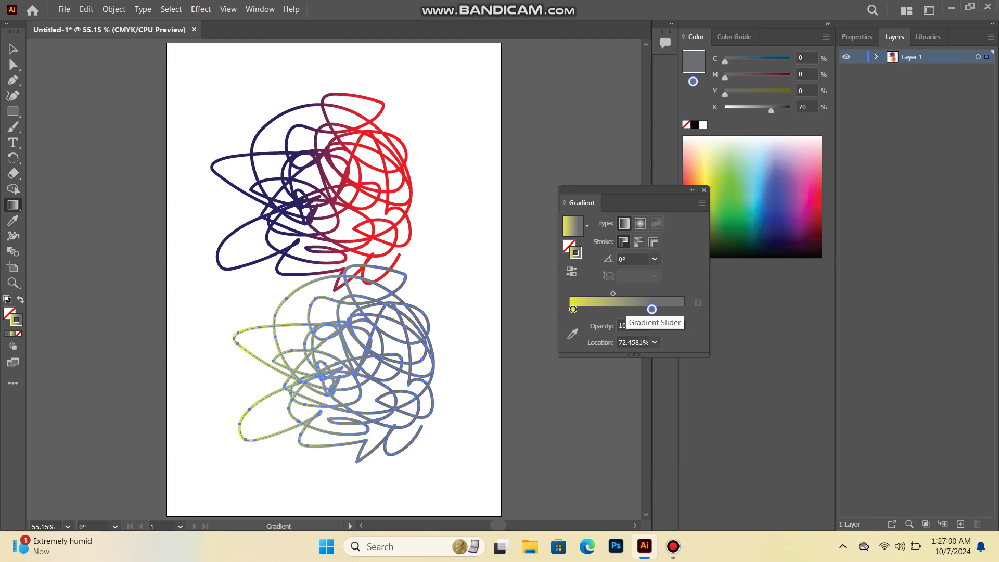
double_click(619, 308)
click(619, 308)
double_click(619, 310)
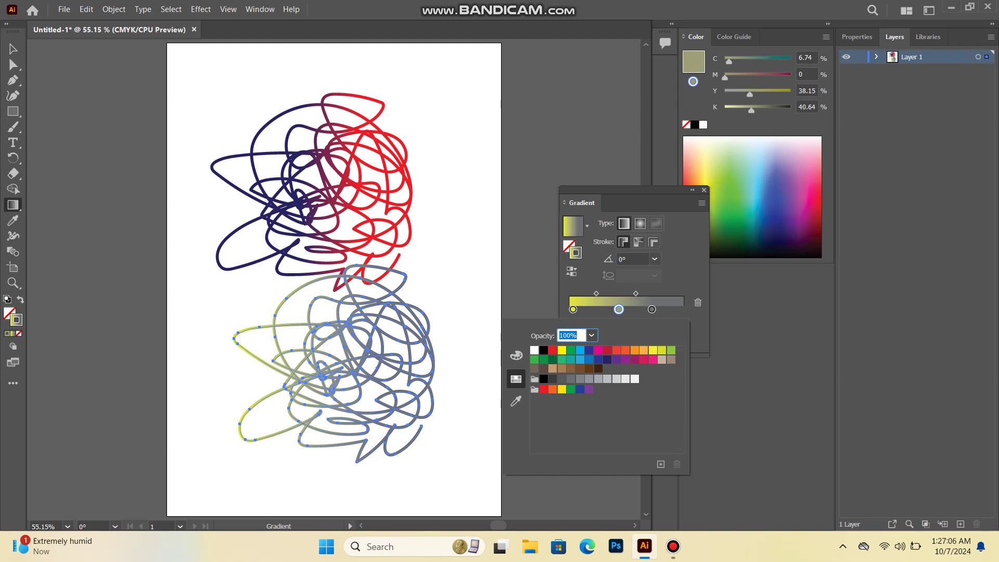
Try magenta, orange, yellow, green, red, purple and cyan swatches on the middle gradient stop
click(599, 350)
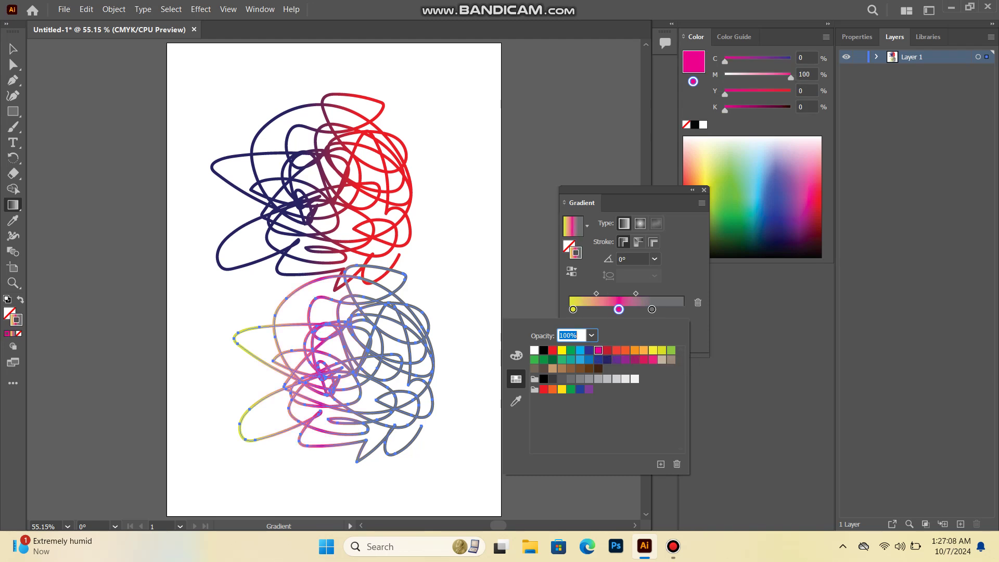
click(616, 350)
click(626, 351)
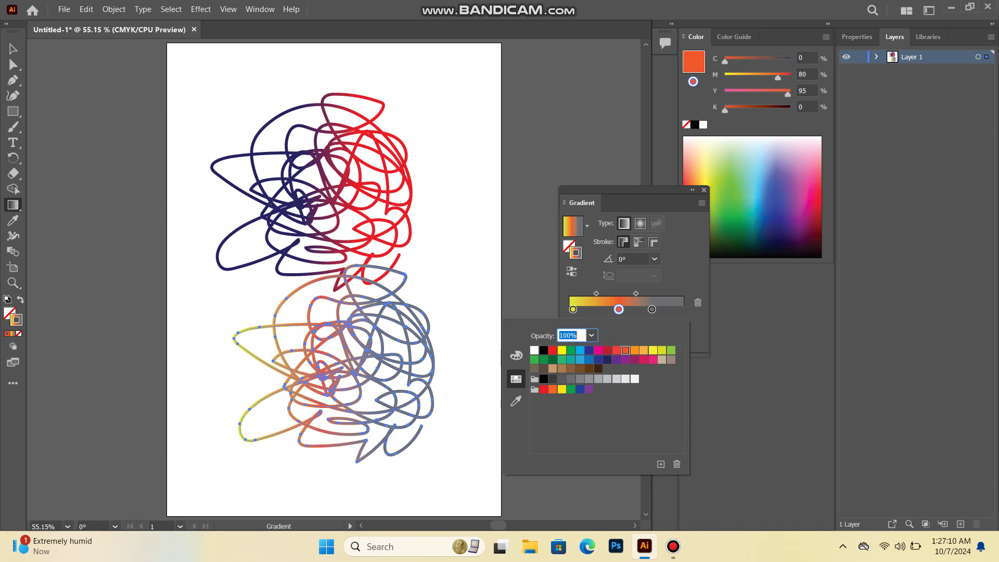
click(653, 350)
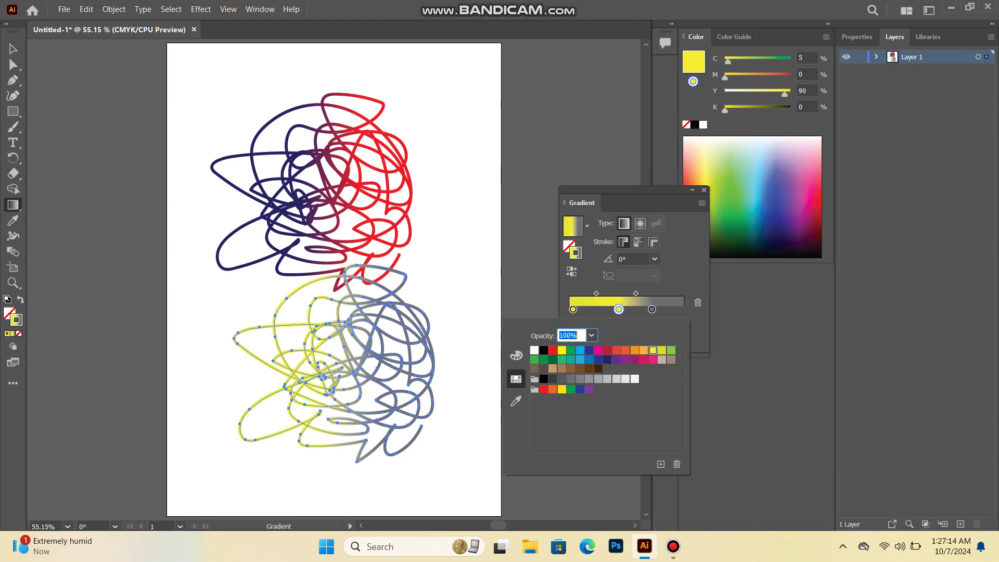
click(663, 350)
click(671, 350)
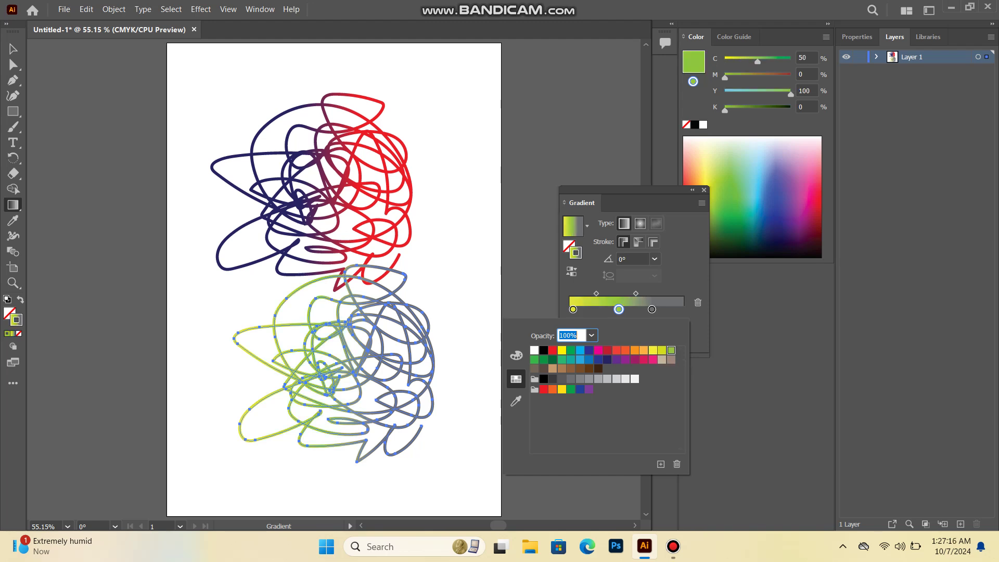
click(563, 390)
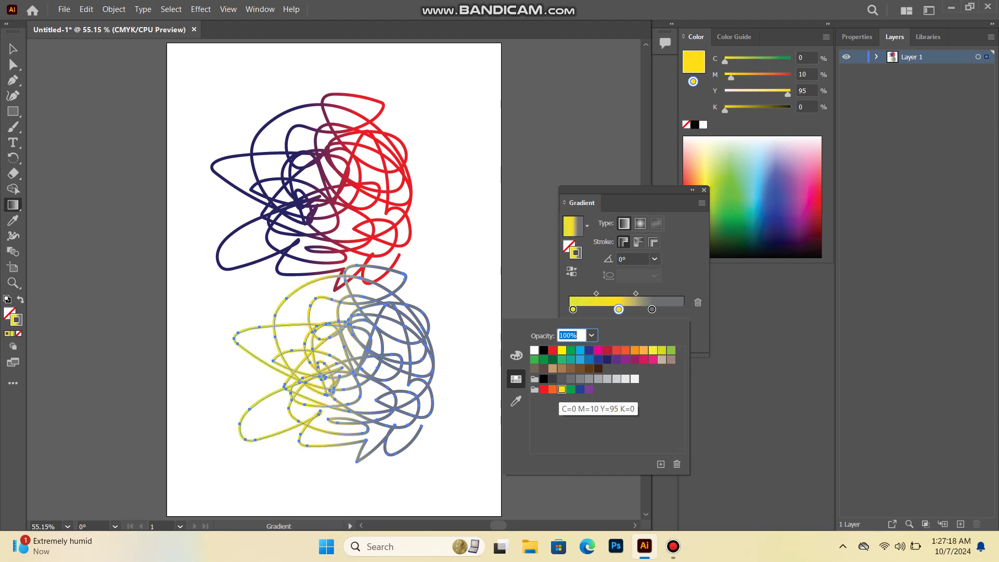
click(543, 389)
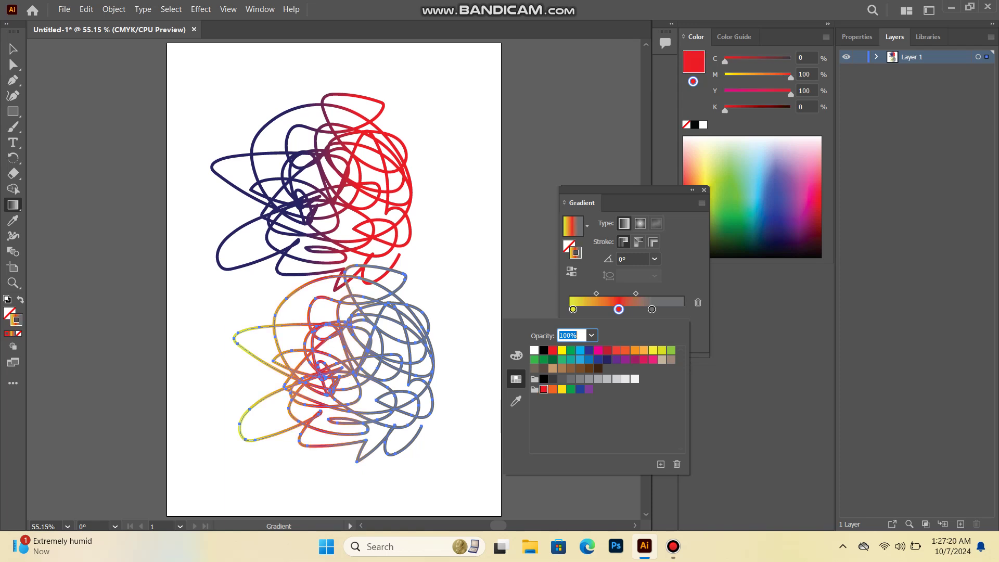
click(589, 389)
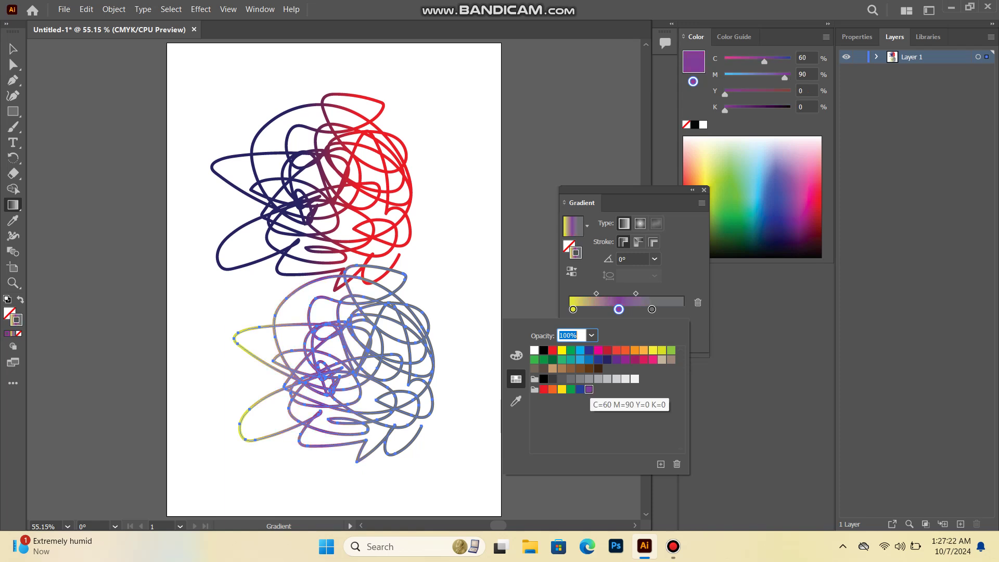
click(580, 359)
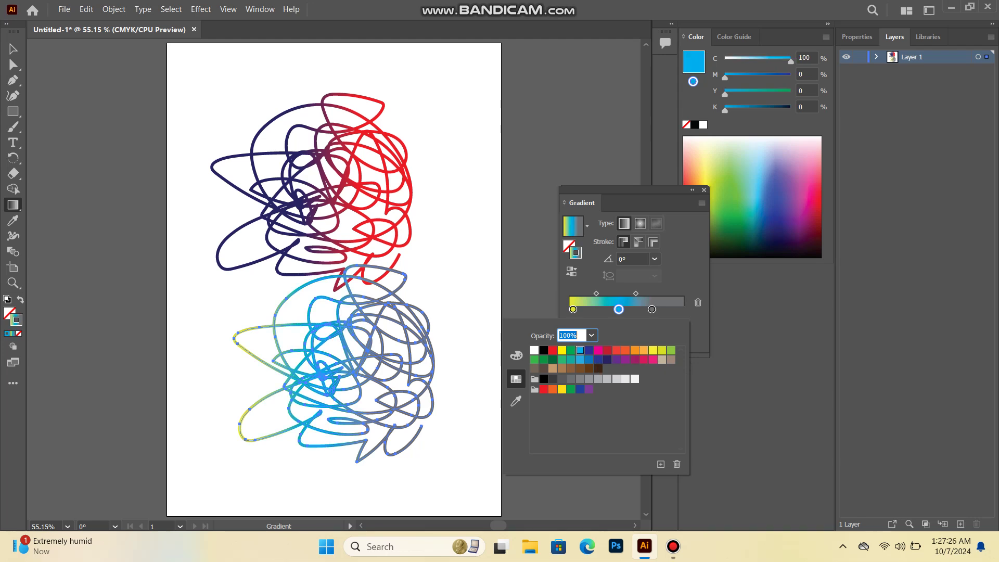
click(552, 351)
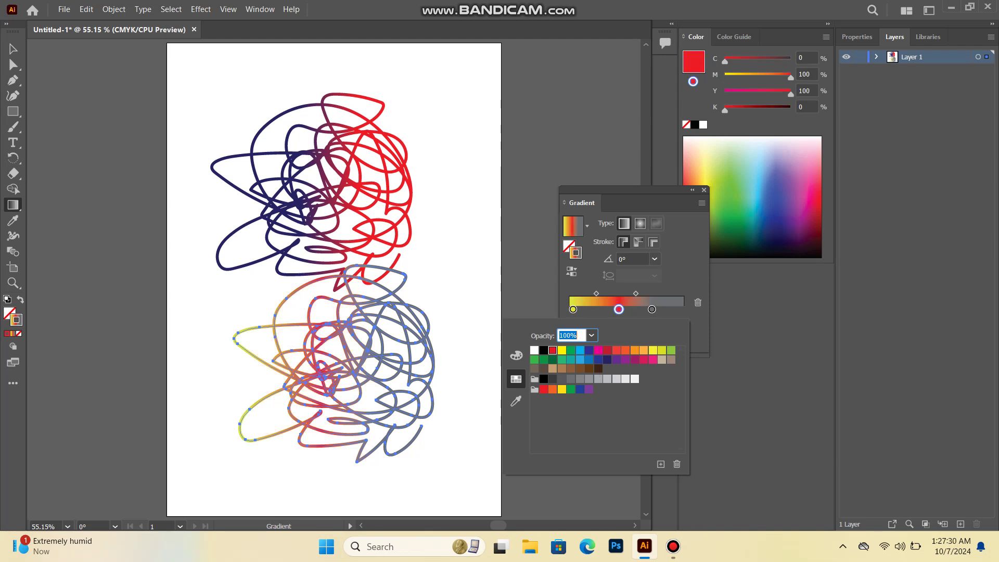
Set the middle gradient stop to the plum swatch C 35, M 100, Y 35, K 10 and close the gradient settings
click(636, 359)
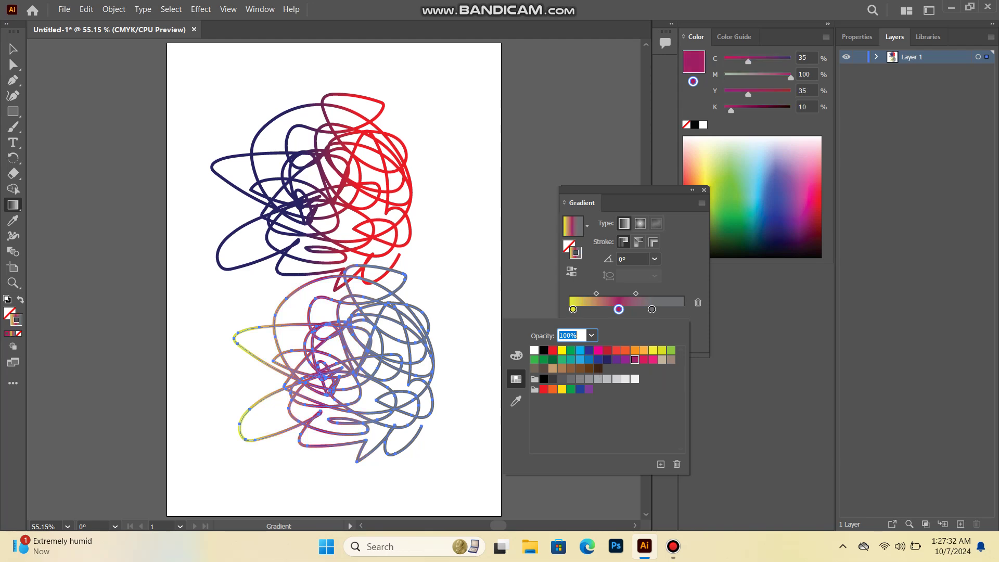
key(Escape)
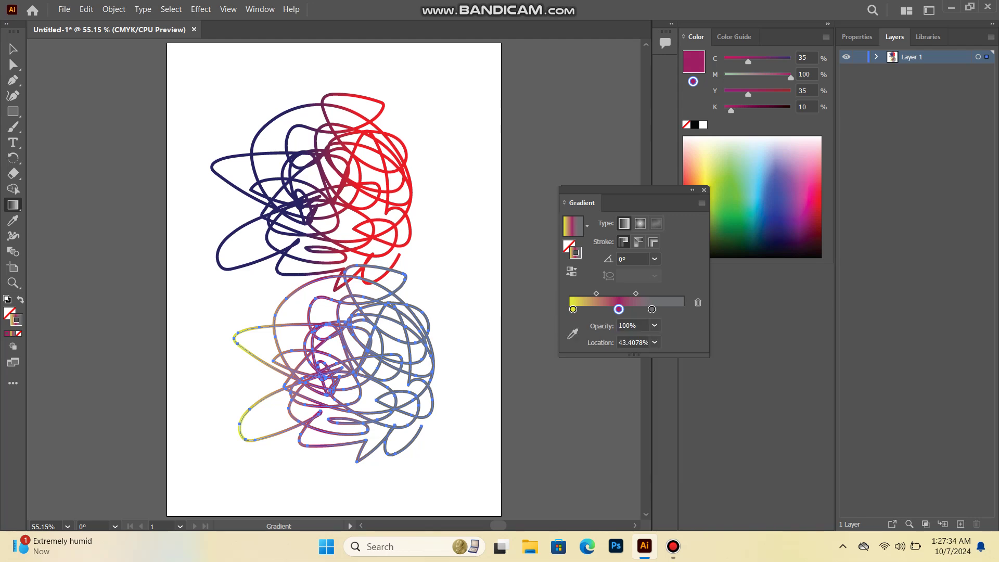
click(704, 190)
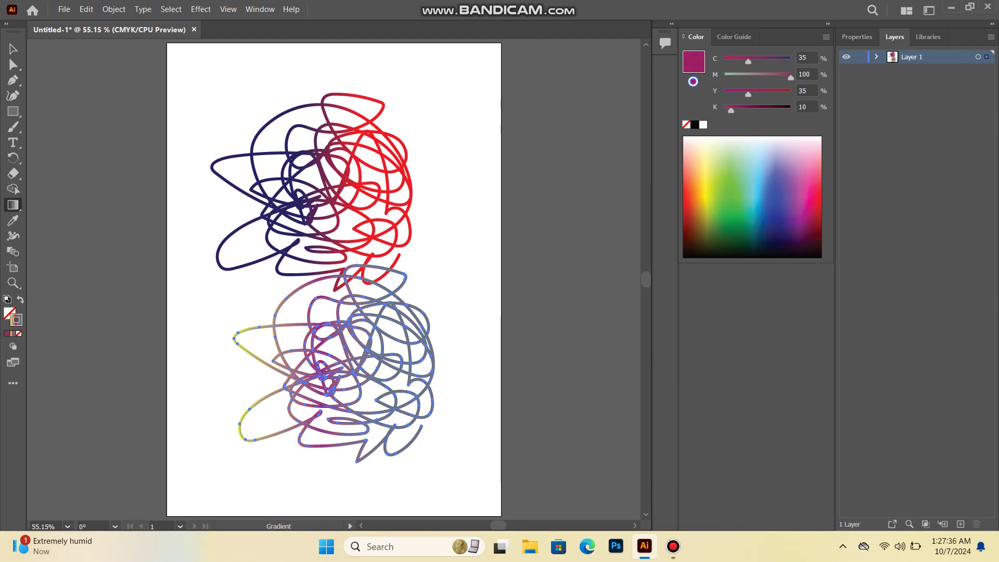
Select both scribbles, make a blend between them and move the blend slightly up the artboard
key(v)
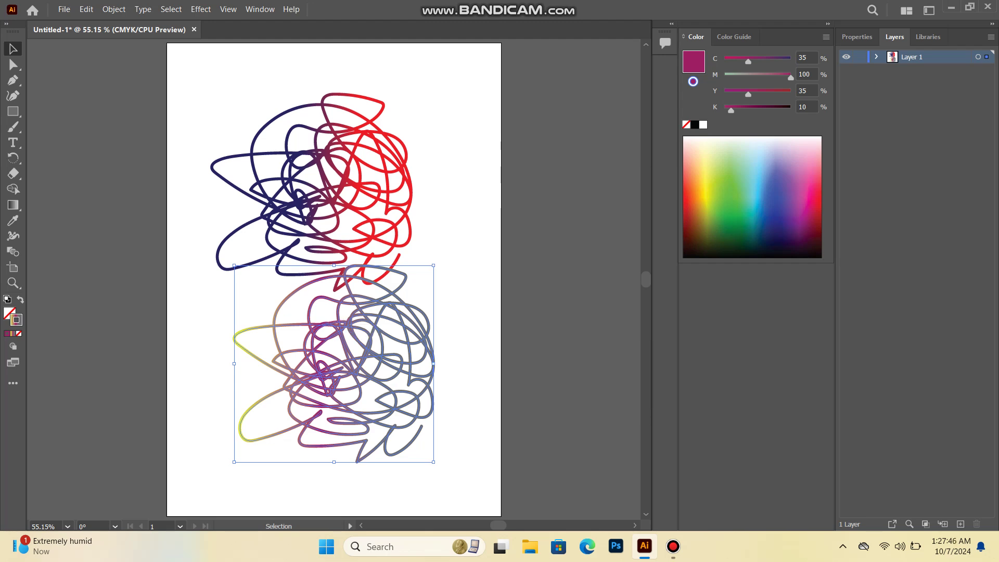
key(ctrl+shift+a)
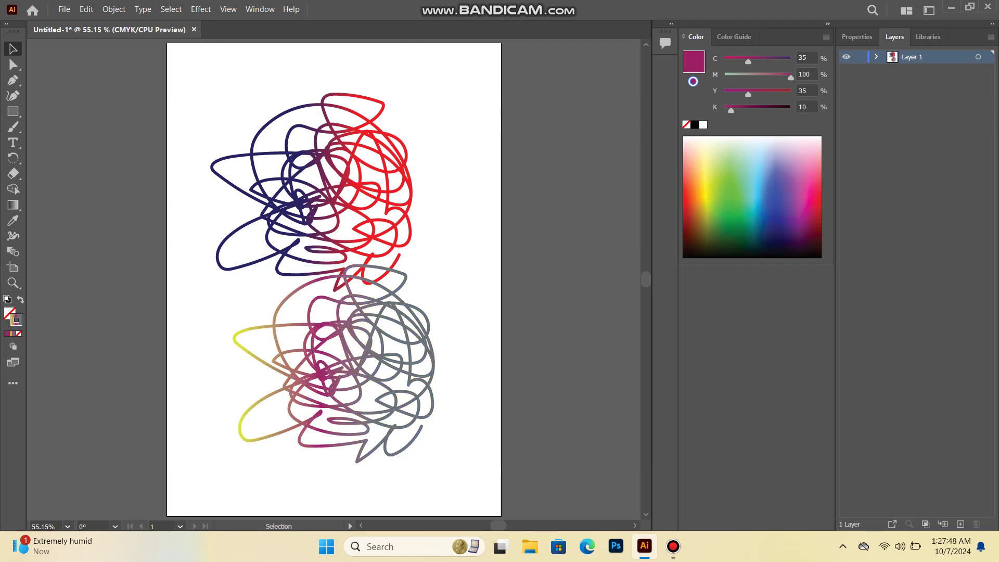
mouse_move(170, 77)
mouse_down()
mouse_move(398, 309)
mouse_move(501, 487)
mouse_up()
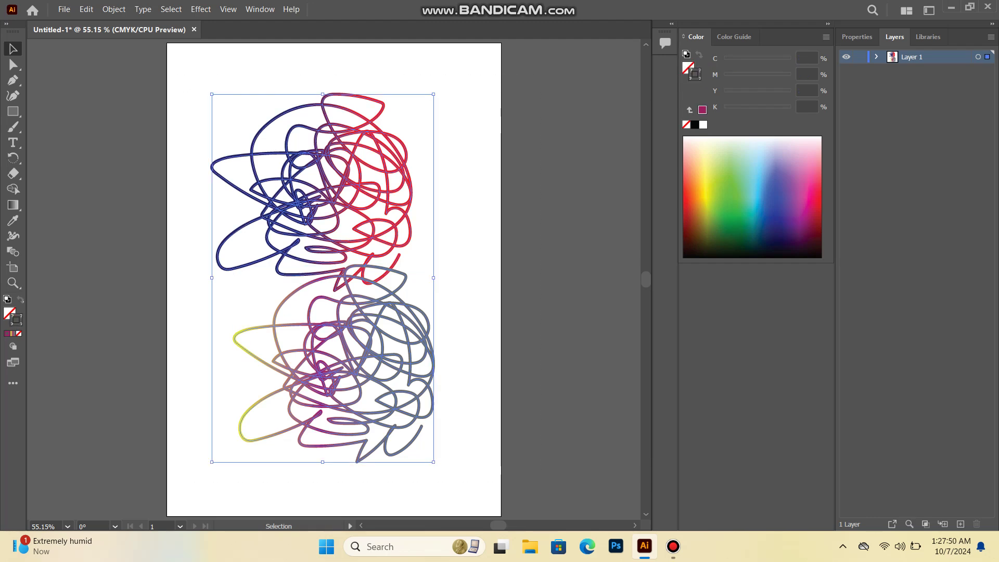
click(113, 9)
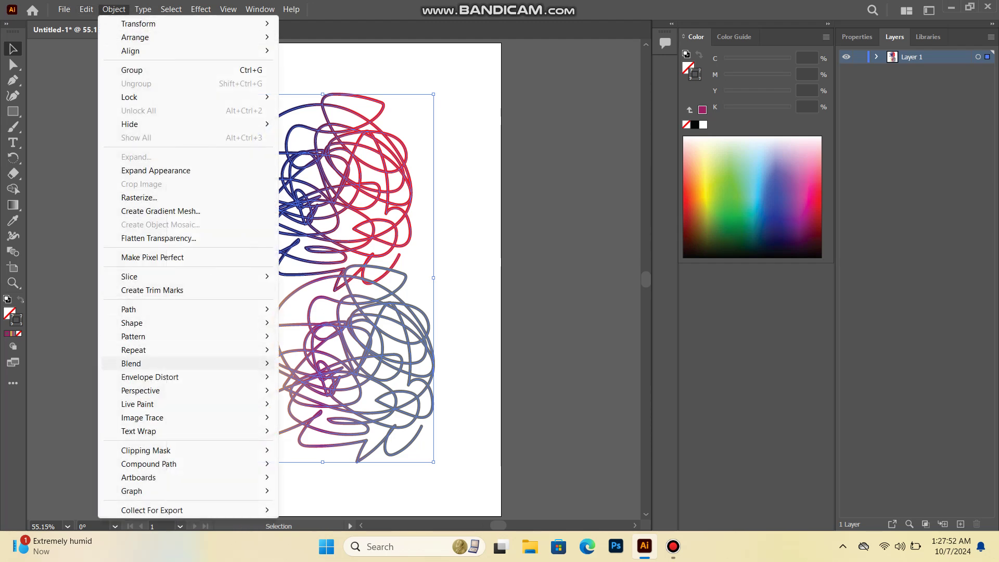
mouse_move(132, 363)
click(313, 364)
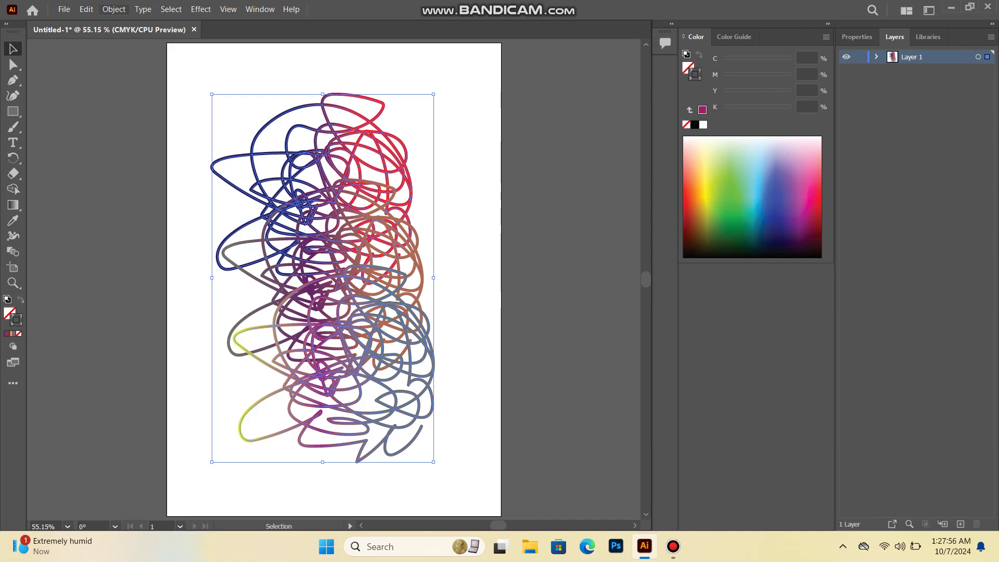
mouse_move(299, 292)
mouse_down()
mouse_move(333, 290)
mouse_move(307, 277)
mouse_move(299, 285)
mouse_up()
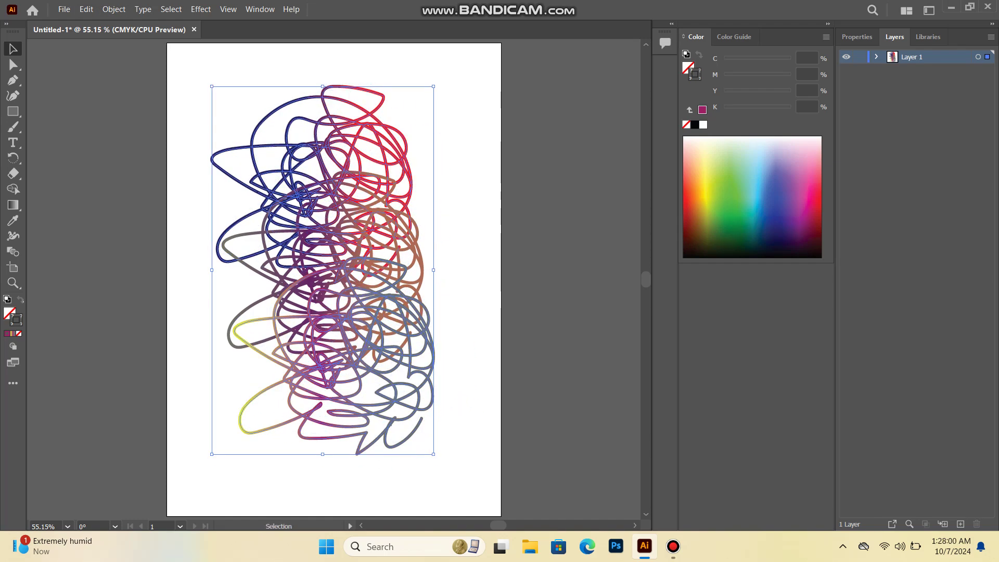
Set the blend's spacing to Specified Steps with 20 steps, check the preview, apply it and deselect the artwork
click(117, 9)
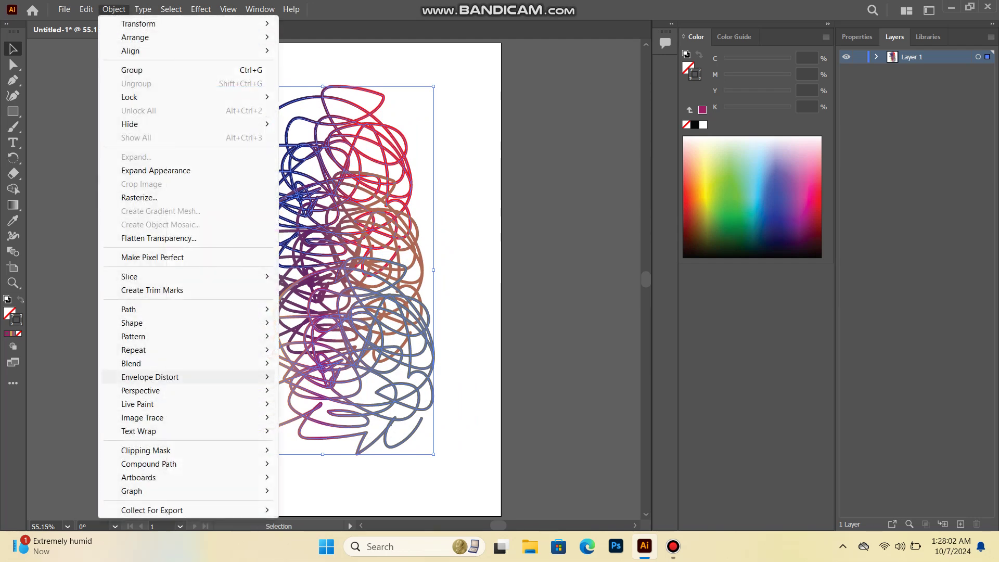
mouse_move(156, 364)
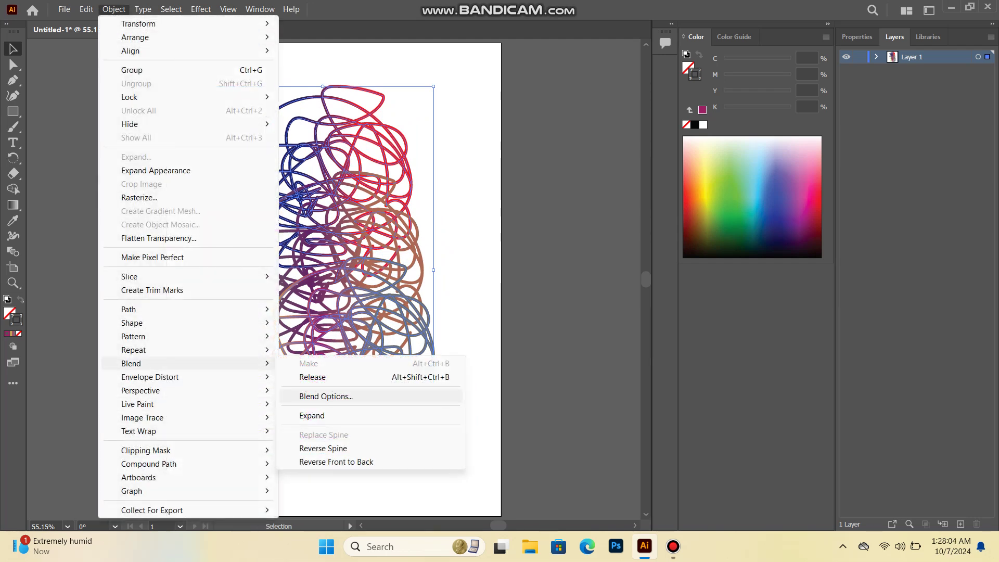
click(326, 396)
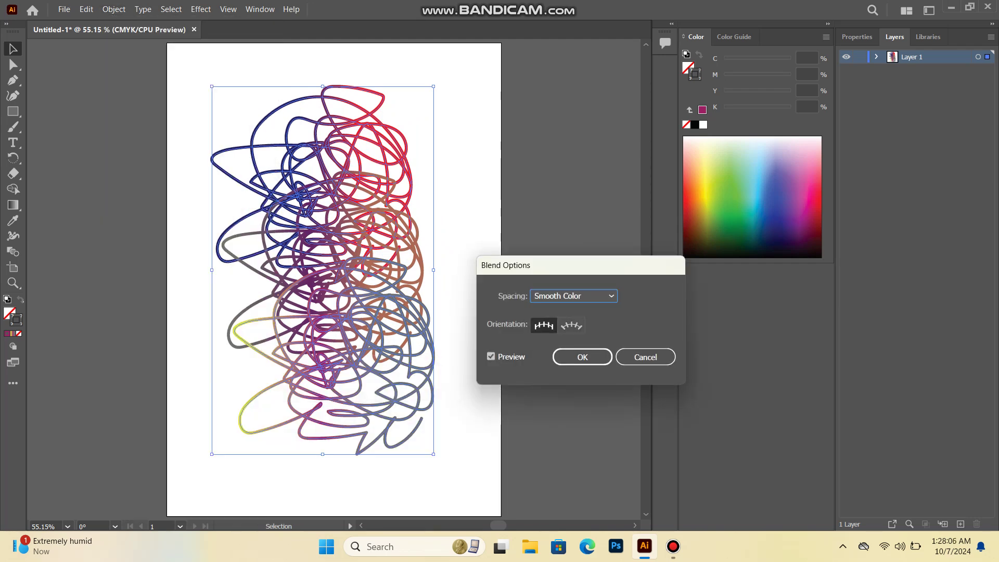
click(574, 296)
click(573, 326)
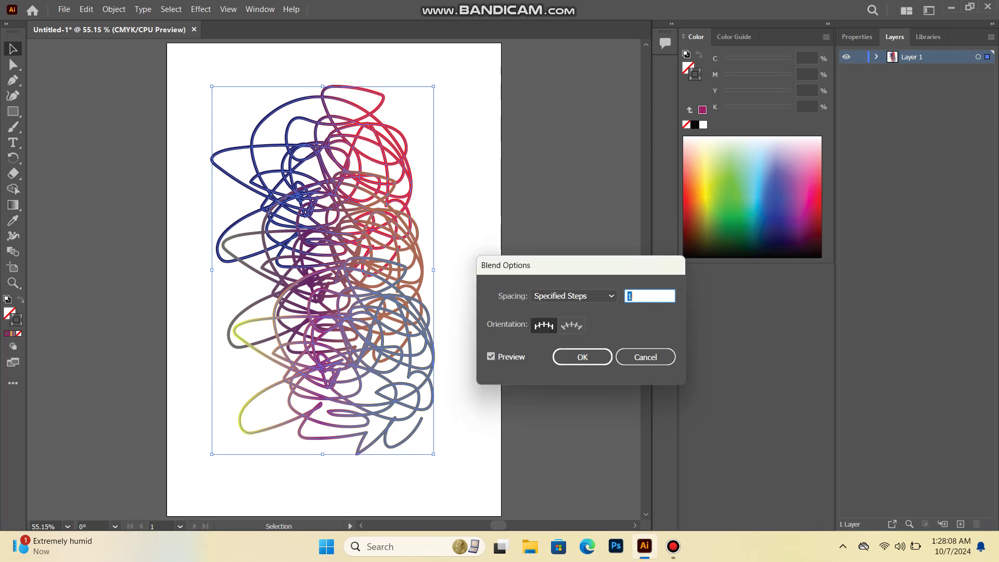
key(BackSpace)
text(20)
key(Tab)
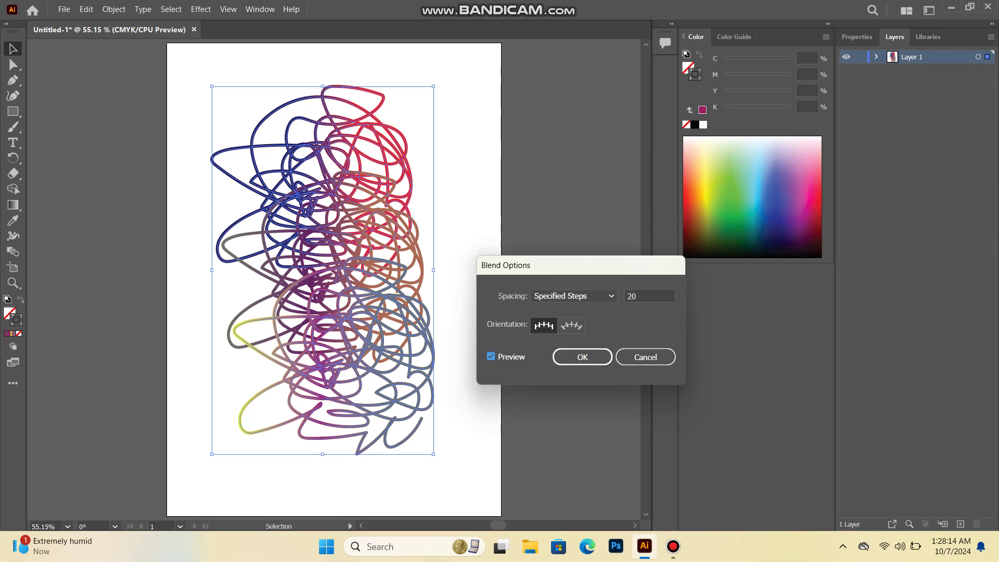
key(space)
key(space)
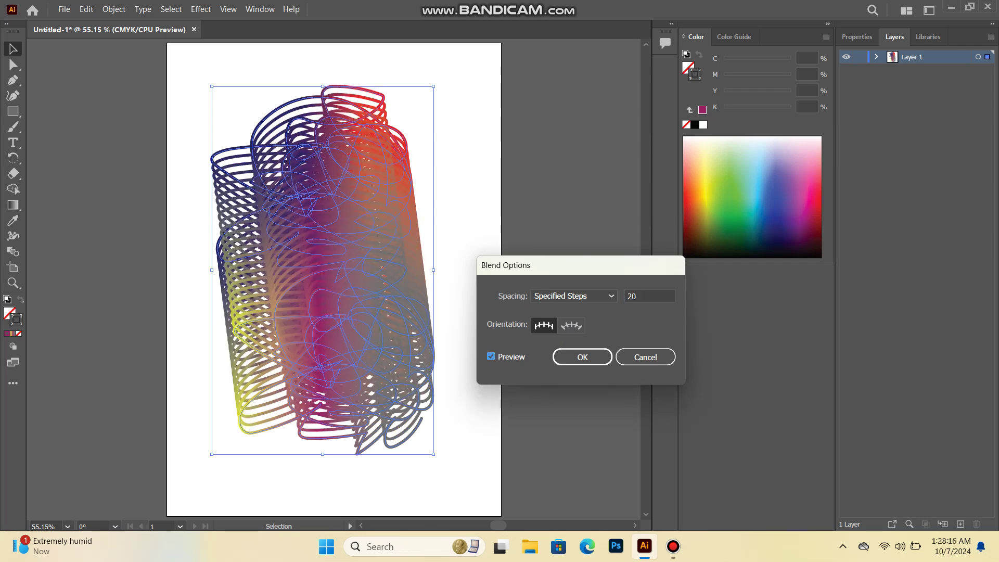
key(Tab)
key(Tab)
key(shift+Tab)
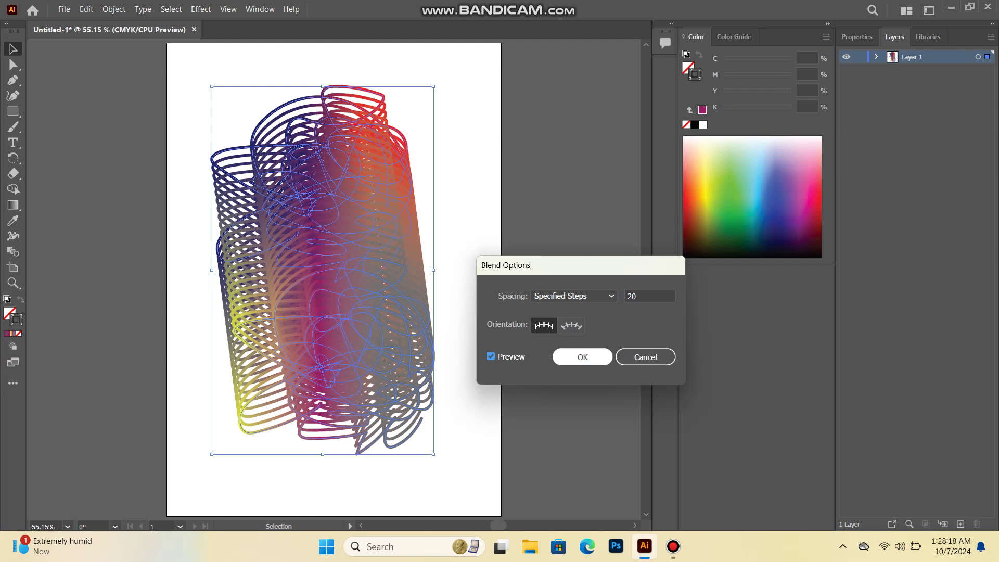
key(Return)
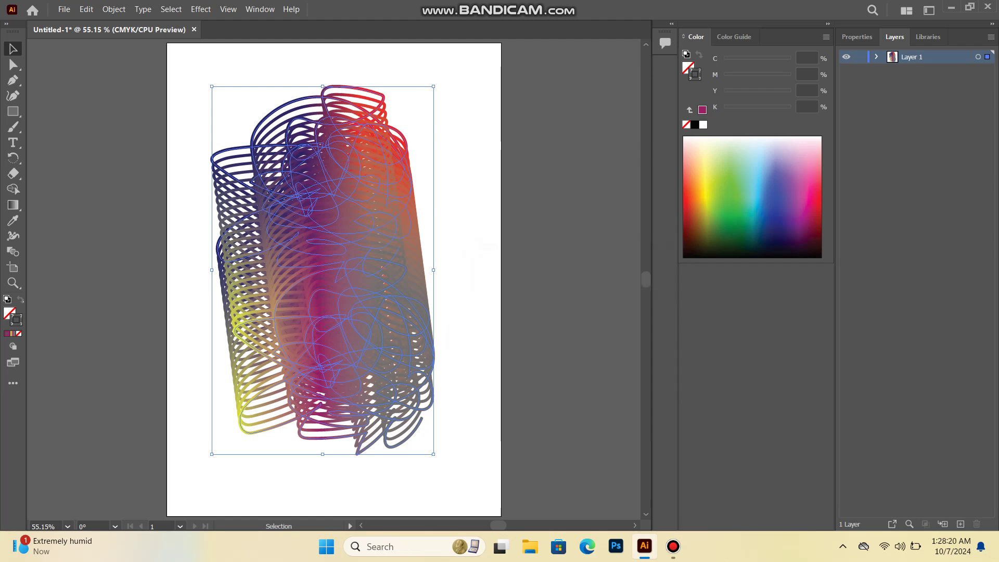
key(ctrl+shift+a)
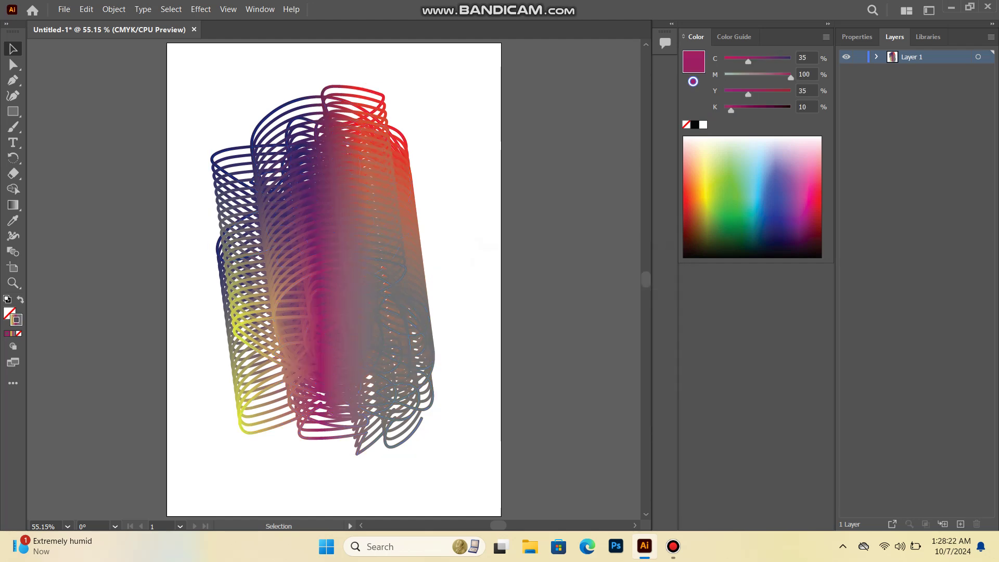